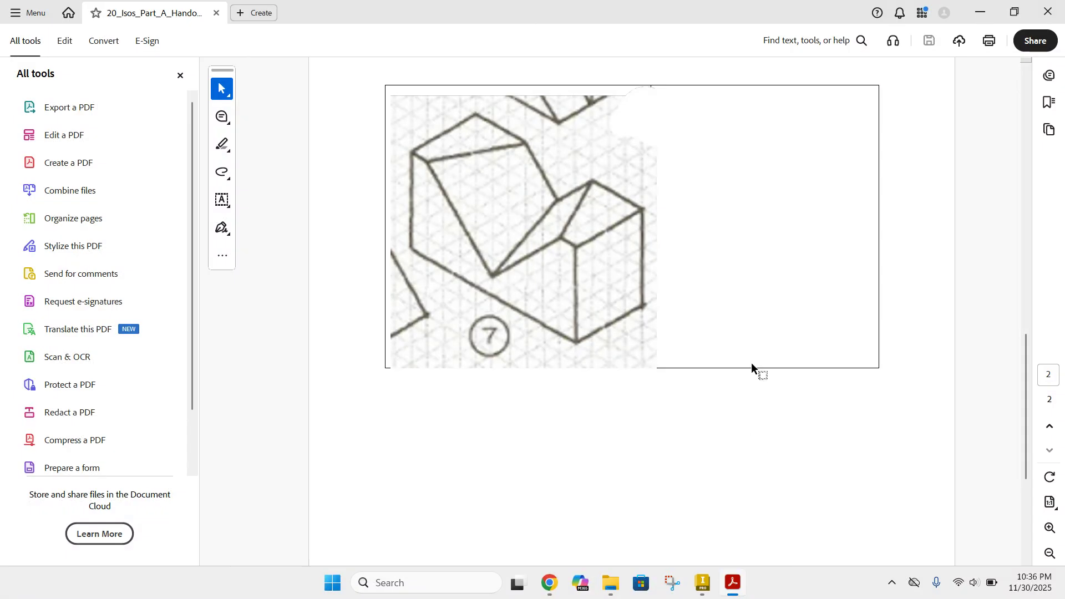
Switch to Autodesk Inventor and create a new part from the Standard.ipt template
{"action": "left_click", "coordinate": [702, 583]}
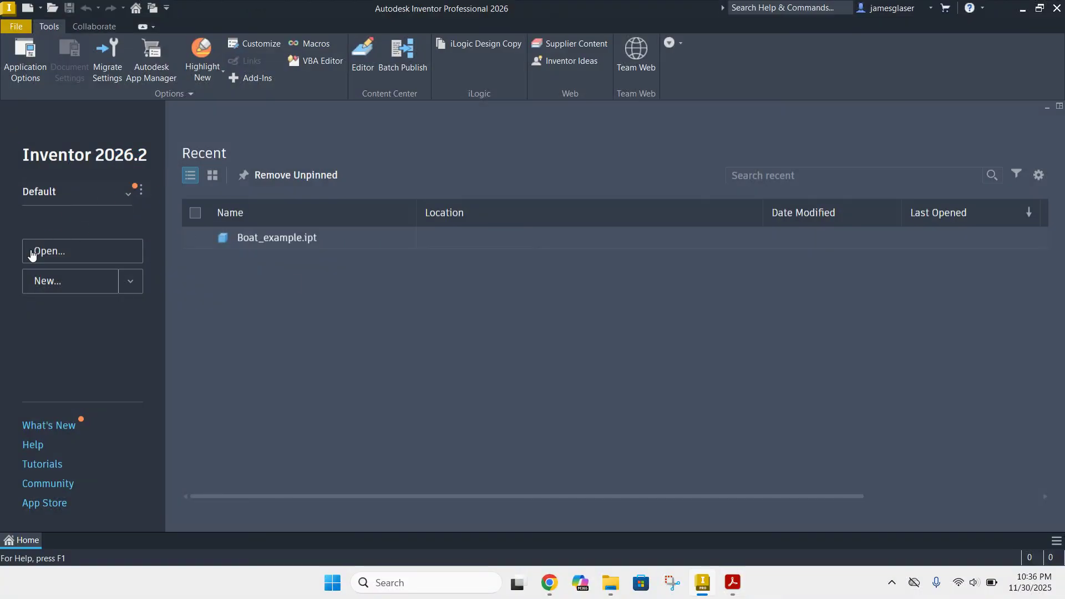
{"action": "left_click", "coordinate": [64, 281]}
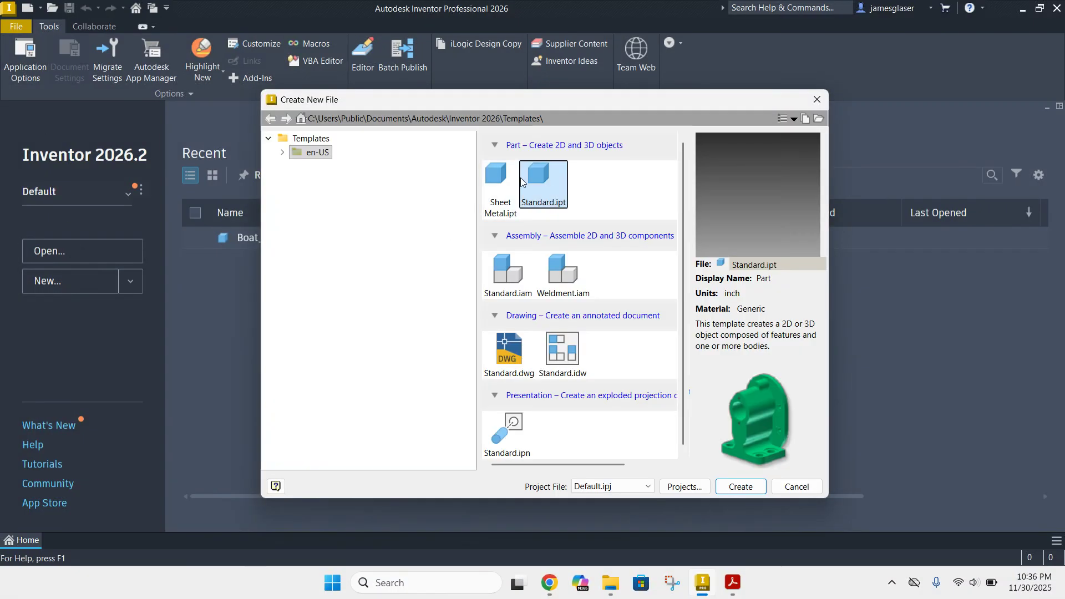
{"action": "left_click", "coordinate": [542, 196]}
{"action": "left_click", "coordinate": [742, 486]}
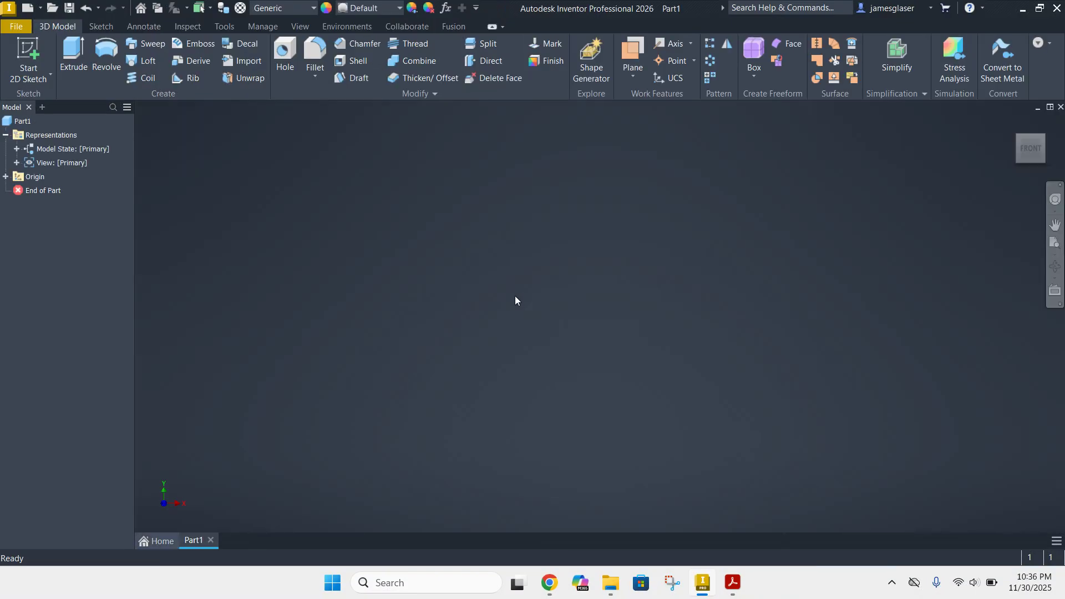
Sketch a 10 by 5 in rectangle on the horizontal origin plane with one corner at the origin, and finish the sketch
{"action": "left_click", "coordinate": [15, 64]}
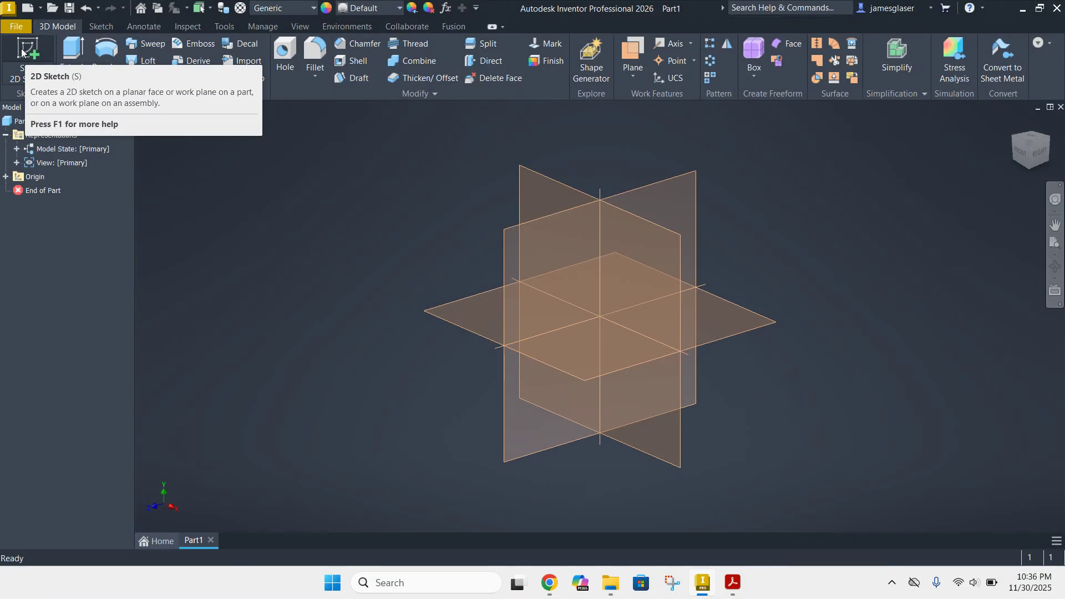
{"action": "left_click", "coordinate": [584, 382]}
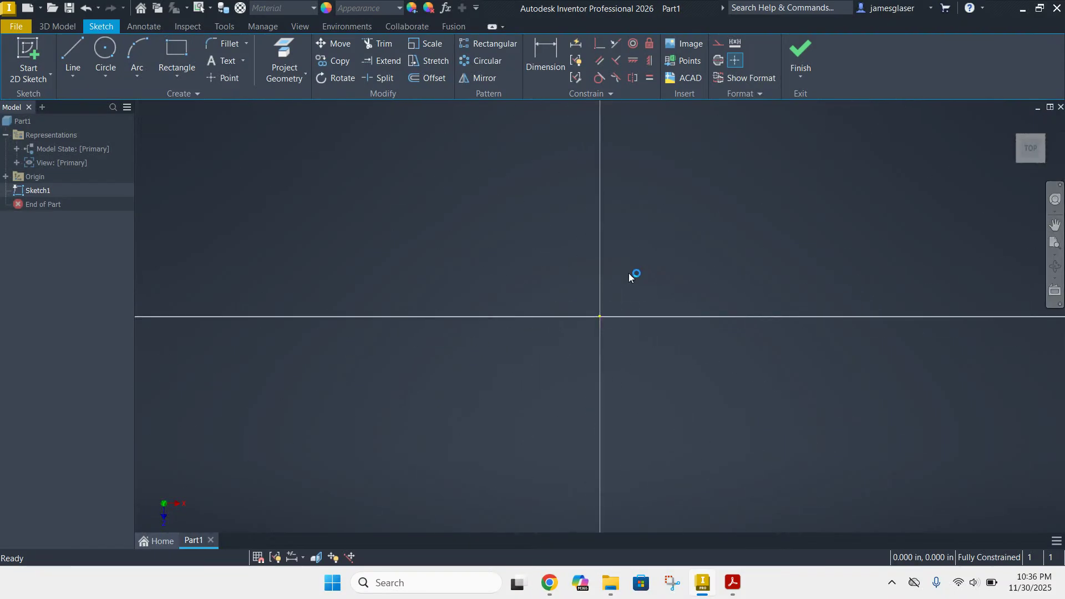
{"action": "mouse_move", "coordinate": [668, 231]}
{"action": "middle_mouse_down"}
{"action": "mouse_move", "coordinate": [623, 262]}
{"action": "mouse_move", "coordinate": [517, 270]}
{"action": "middle_mouse_up"}
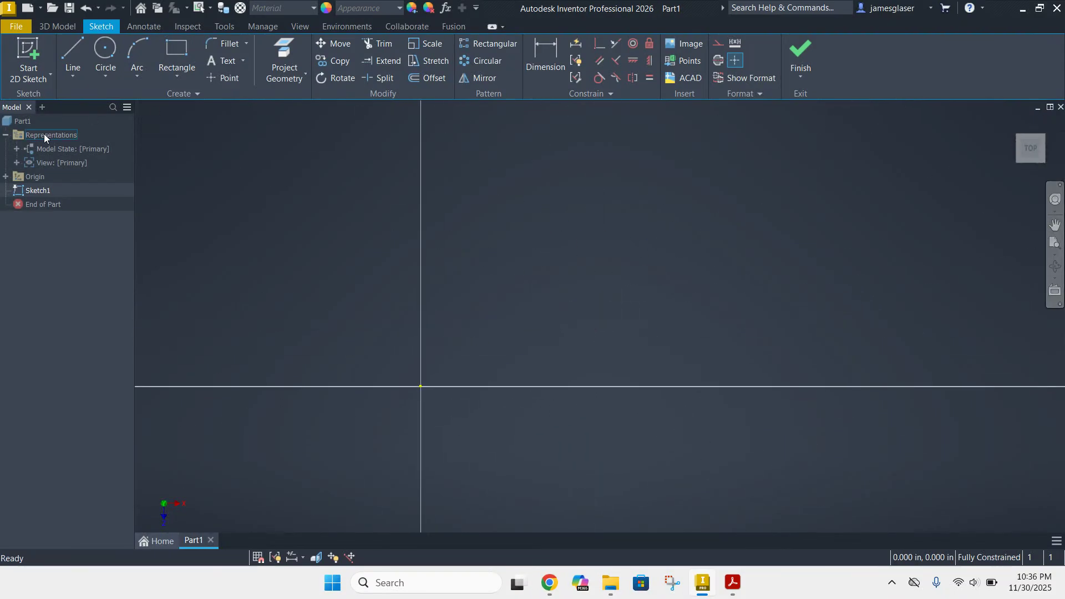
{"action": "left_click", "coordinate": [177, 53]}
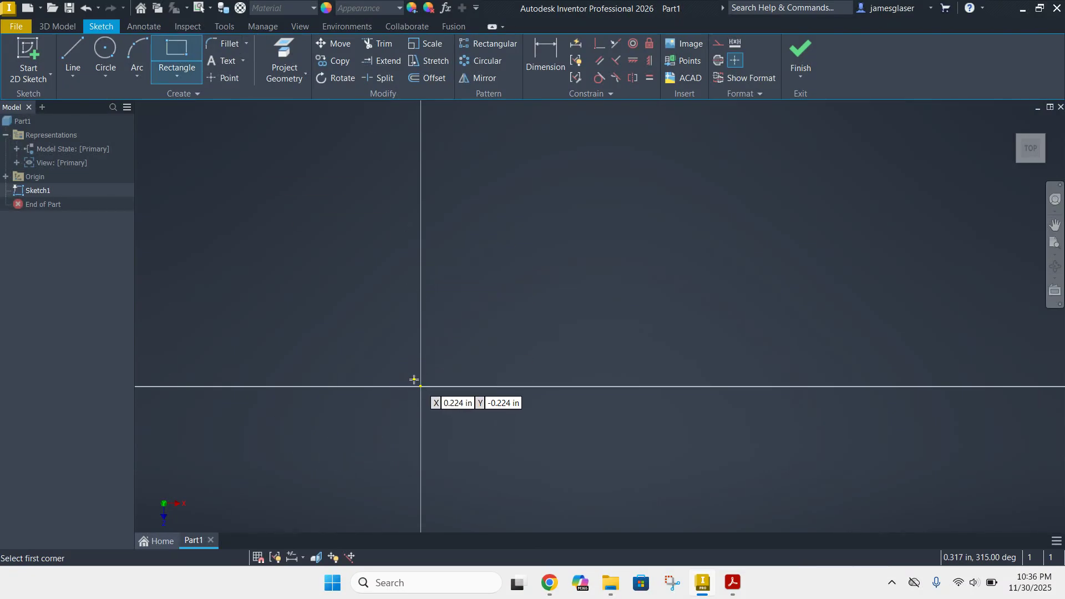
{"action": "left_click", "coordinate": [420, 386]}
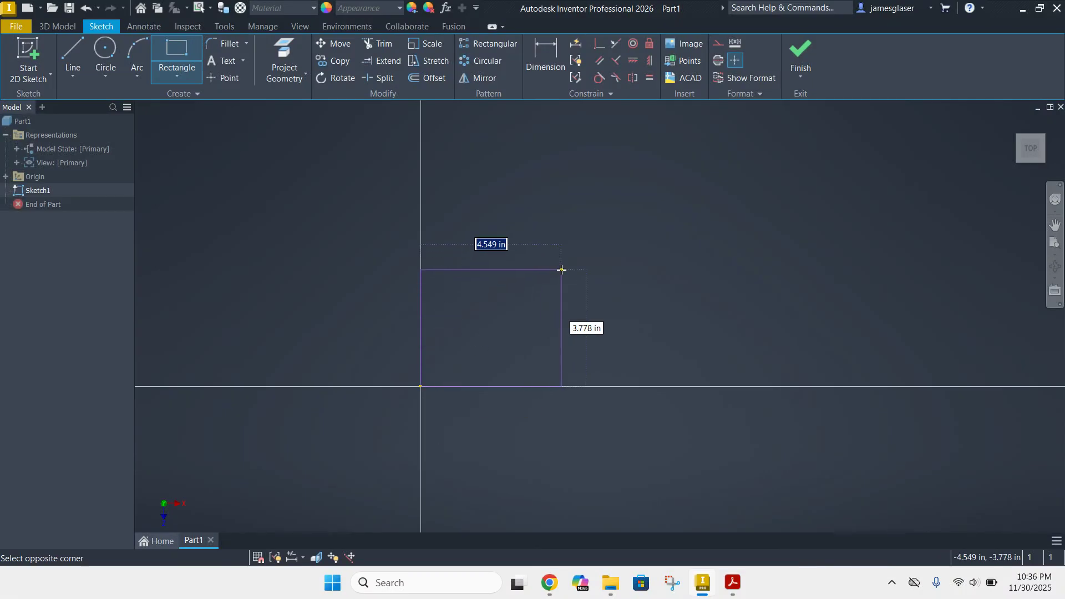
{"action": "type", "text": "10"}
{"action": "key", "text": "Tab"}
{"action": "type", "text": "5"}
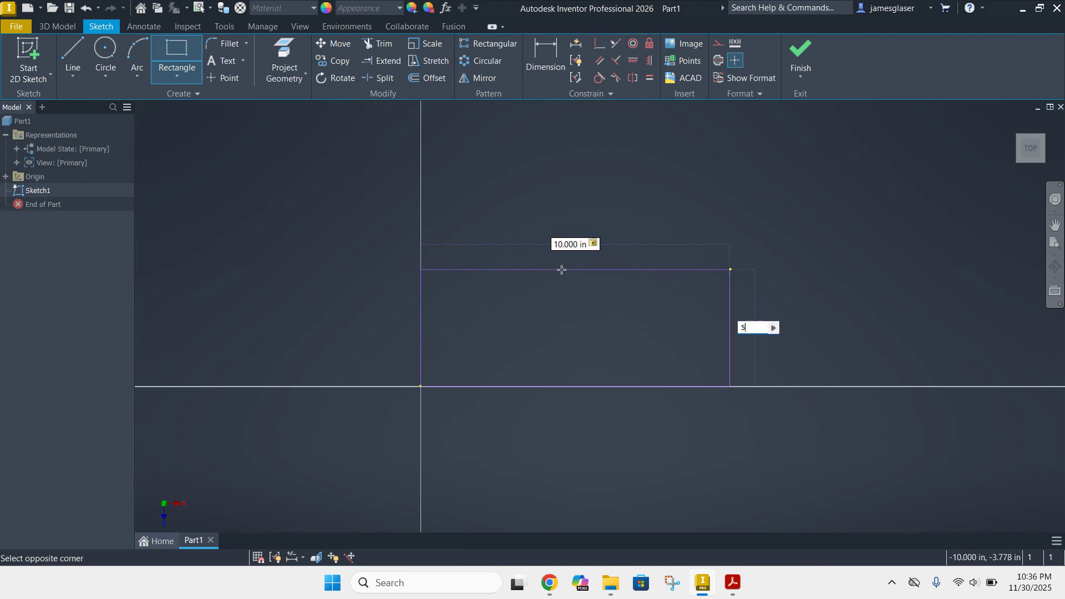
{"action": "key", "text": "Return"}
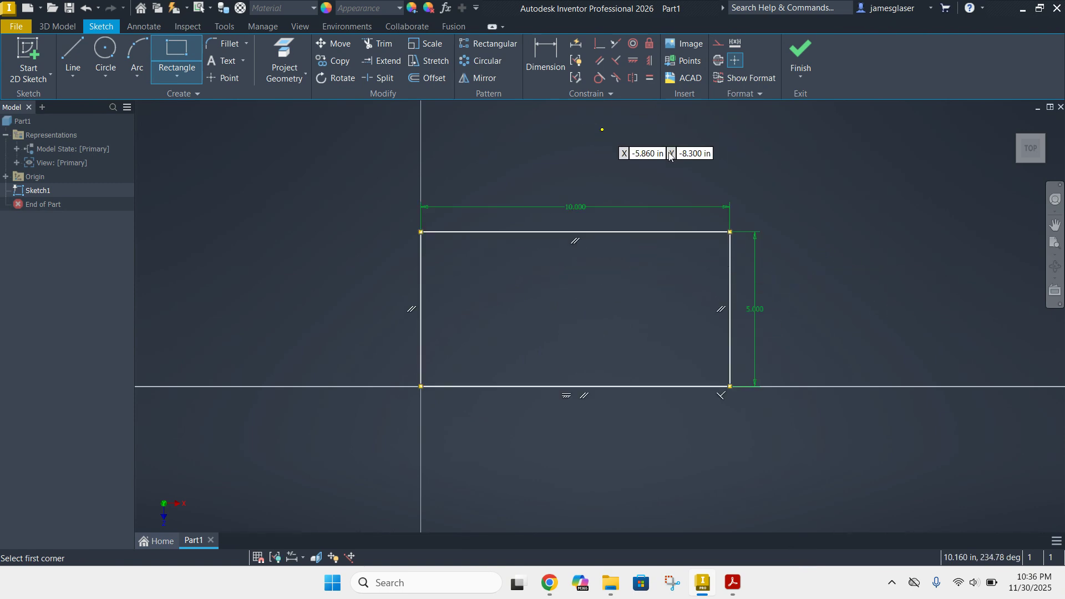
{"action": "left_click", "coordinate": [802, 56]}
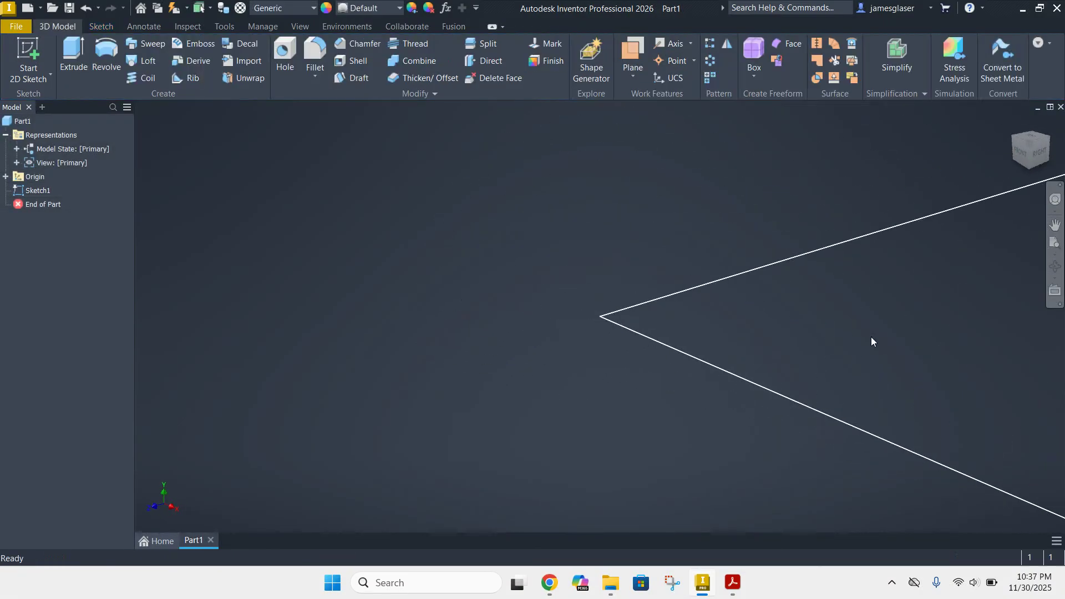
Extrude the rectangle 5 in upward into a solid block
{"action": "key", "text": "e"}
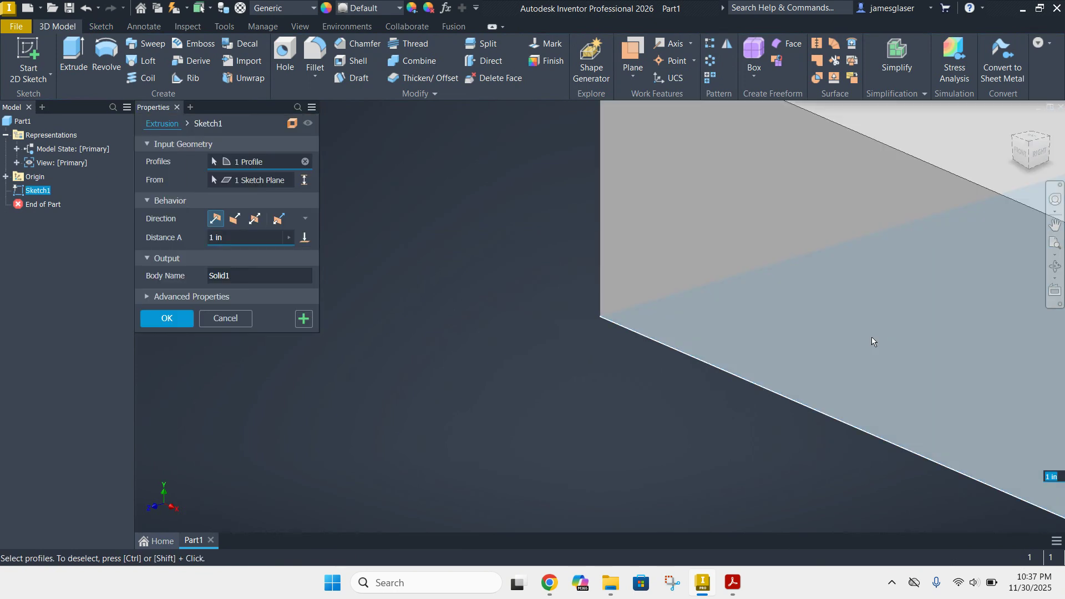
{"action": "scroll", "coordinate": [811, 336], "scroll_direction": "down", "scroll_amount": 5}
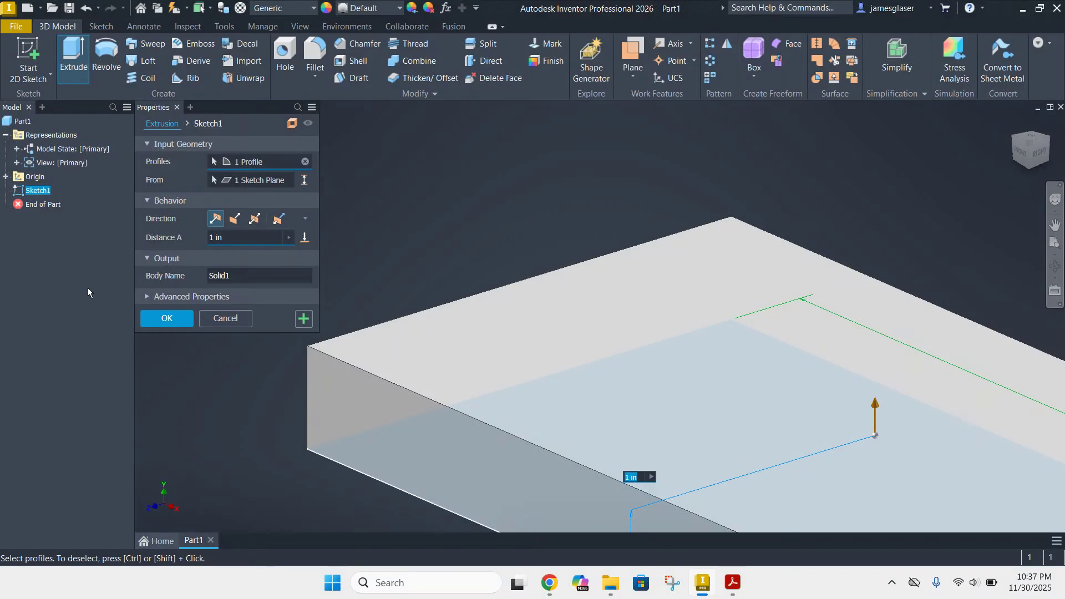
{"action": "left_click", "coordinate": [210, 238]}
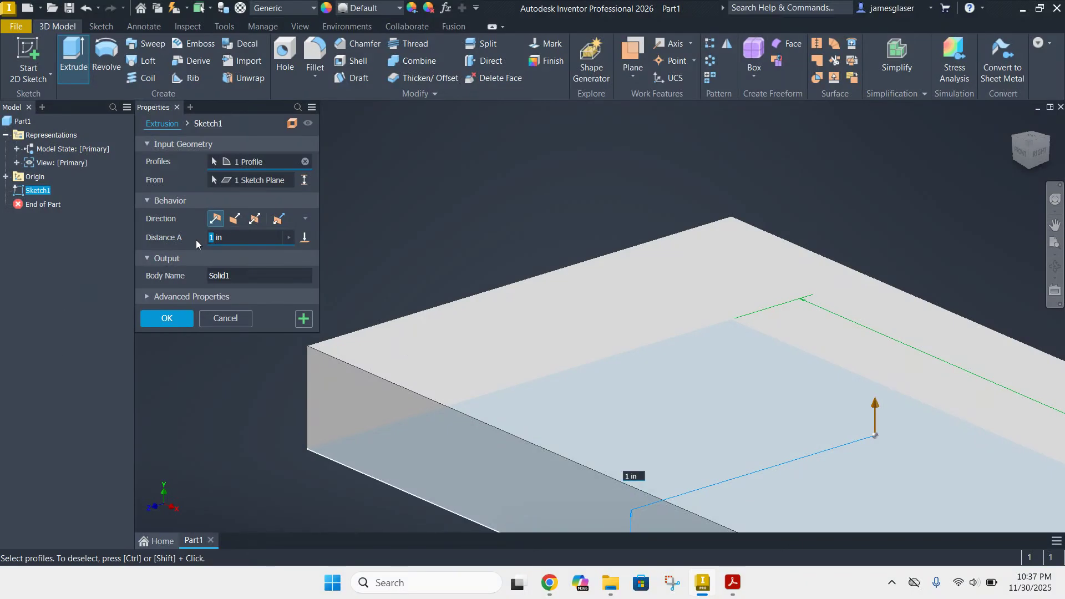
{"action": "type", "text": "5"}
{"action": "key", "text": "Return"}
{"action": "scroll", "coordinate": [282, 213], "scroll_direction": "down", "scroll_amount": 5}
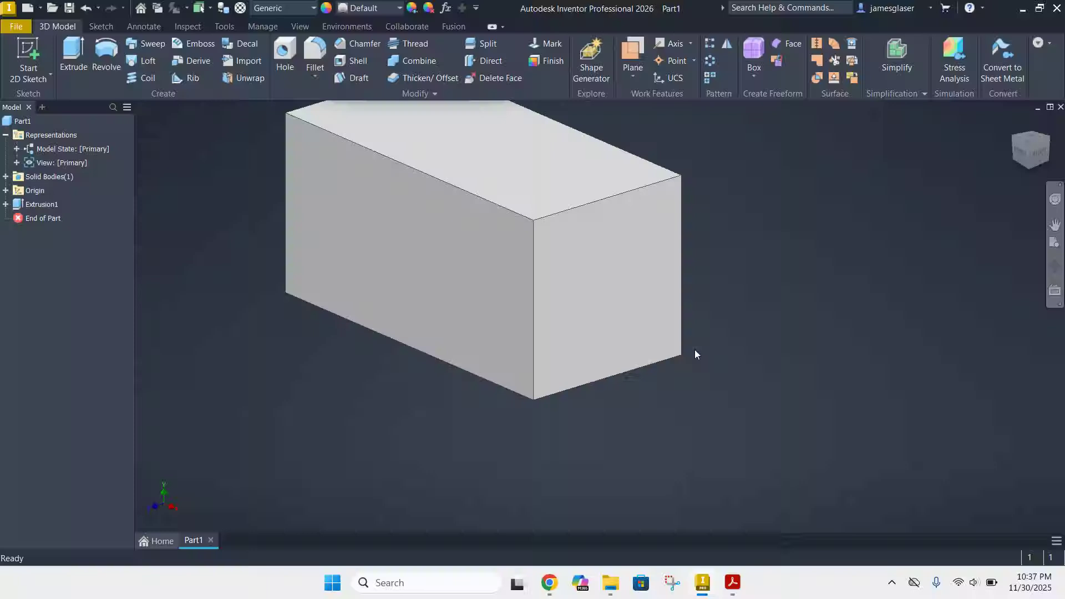
{"action": "middle_click_drag", "start_coordinate": [680, 425], "coordinate": [740, 450], "text": "shift"}
{"action": "middle_click_drag", "start_coordinate": [469, 414], "coordinate": [538, 474]}
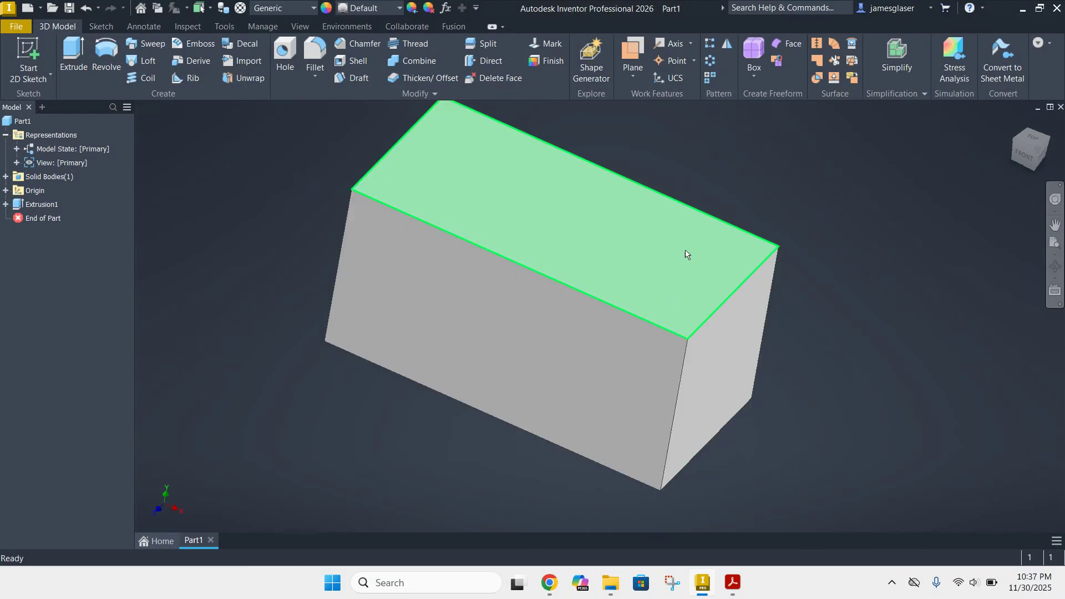
Check the reference drawing and edit the block's base sketch, setting the rectangle's shorter side to 4 in
{"action": "left_click", "coordinate": [733, 584]}
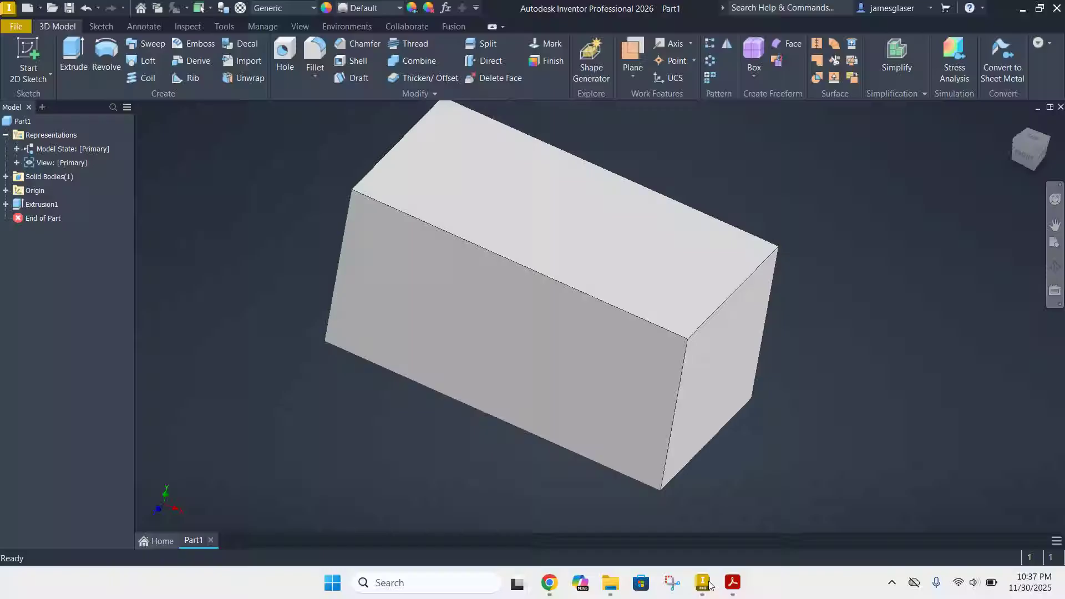
{"action": "left_click", "coordinate": [705, 583]}
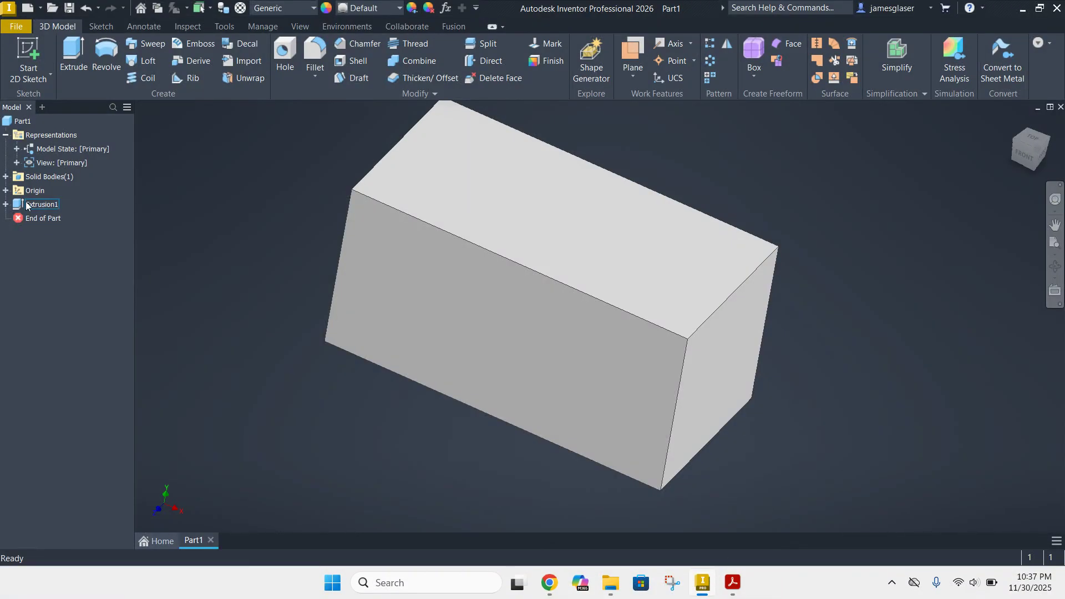
{"action": "left_click", "coordinate": [5, 204]}
{"action": "left_click", "coordinate": [41, 220]}
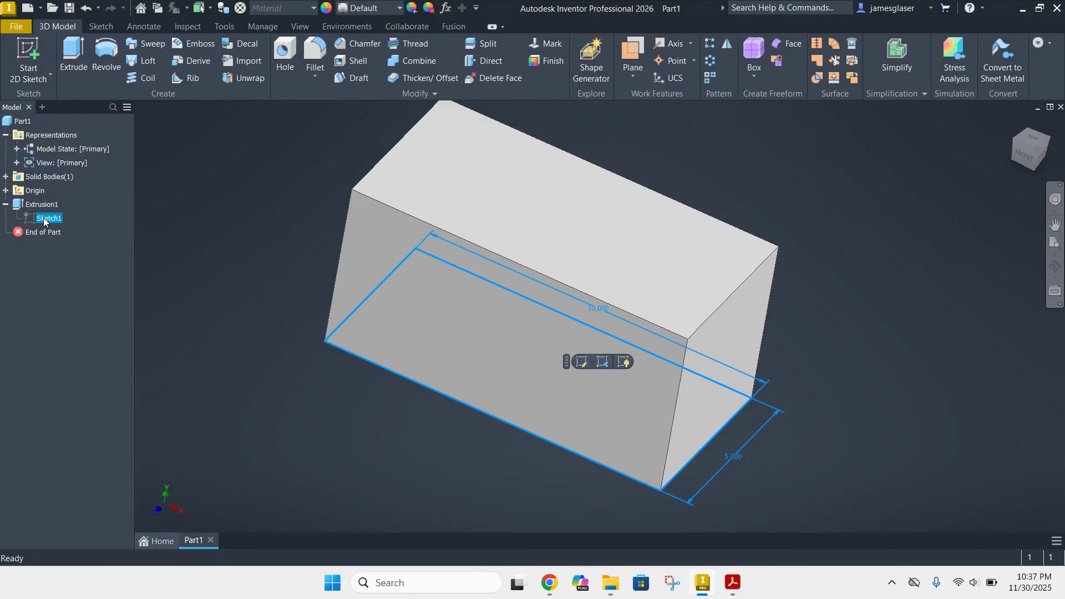
{"action": "right_click", "coordinate": [43, 217]}
{"action": "left_click", "coordinate": [69, 259]}
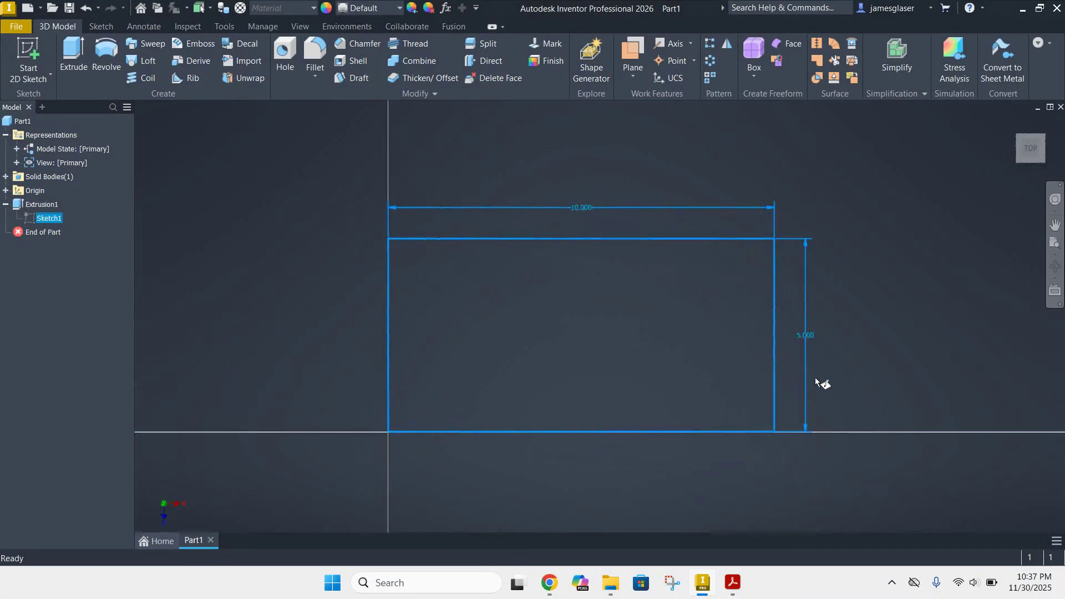
{"action": "right_click", "coordinate": [804, 339]}
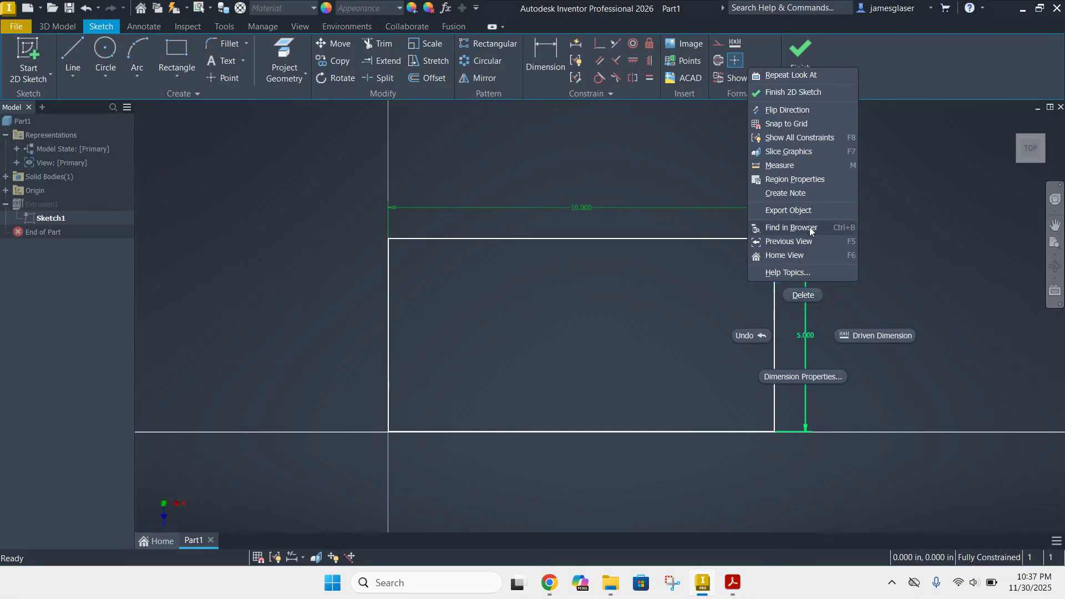
{"action": "left_click", "coordinate": [923, 312]}
{"action": "double_click", "coordinate": [812, 331]}
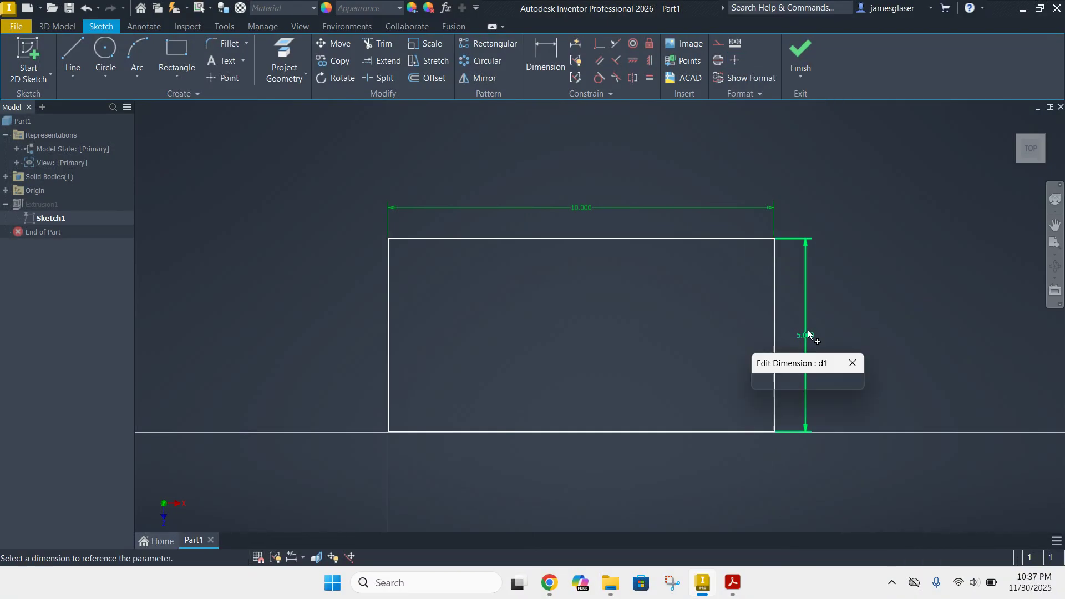
{"action": "type", "text": "4"}
{"action": "key", "text": "Return"}
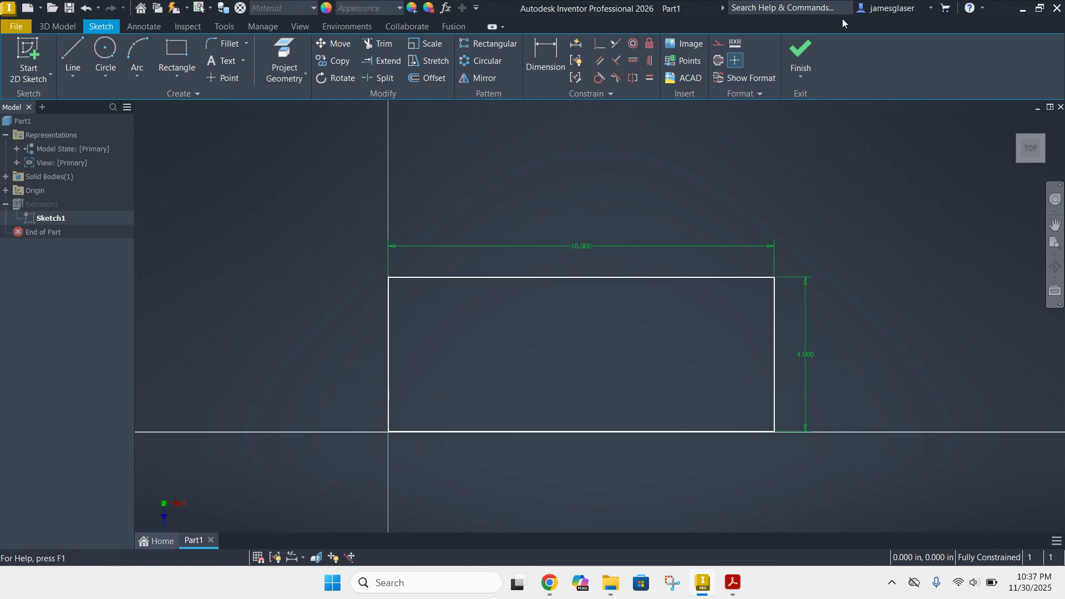
{"action": "left_click", "coordinate": [800, 55]}
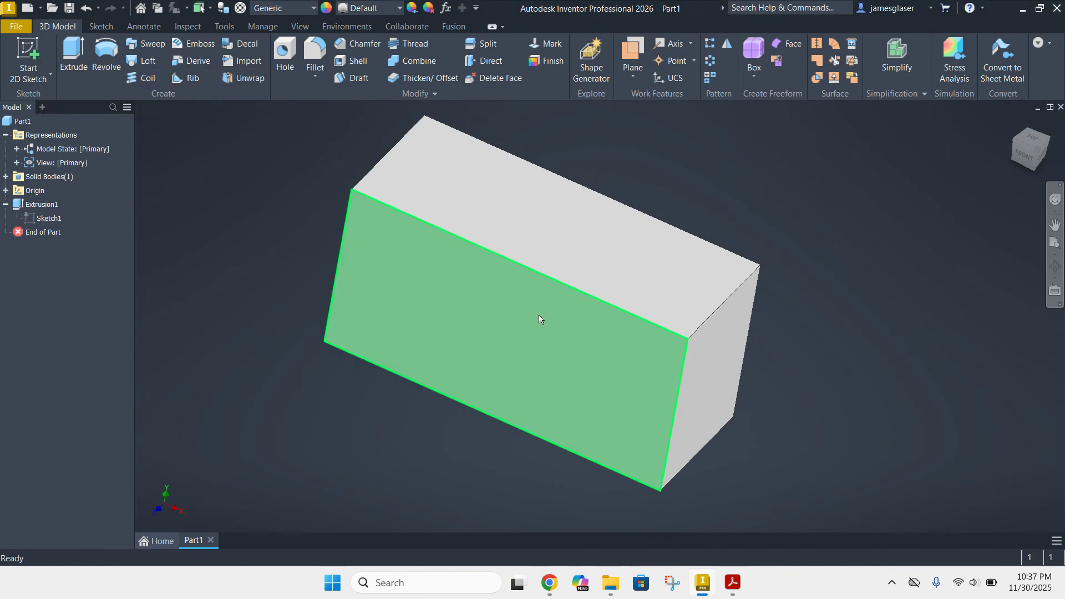
Review the reference drawing, start a sketch on the block's long front face and project its top, left and right edges
{"action": "left_click", "coordinate": [732, 582]}
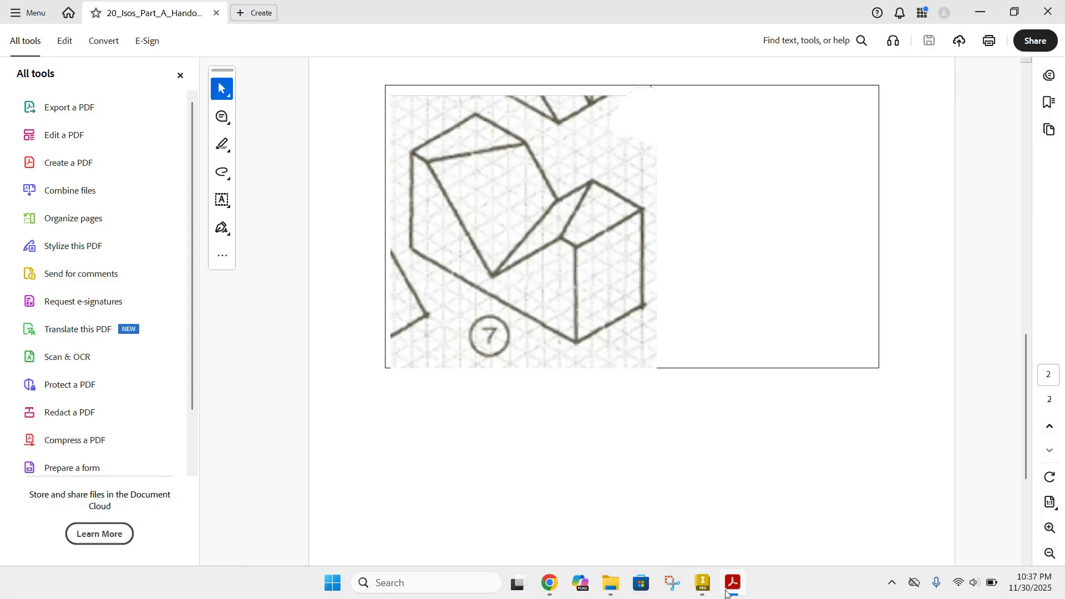
{"action": "mouse_move", "coordinate": [705, 587]}
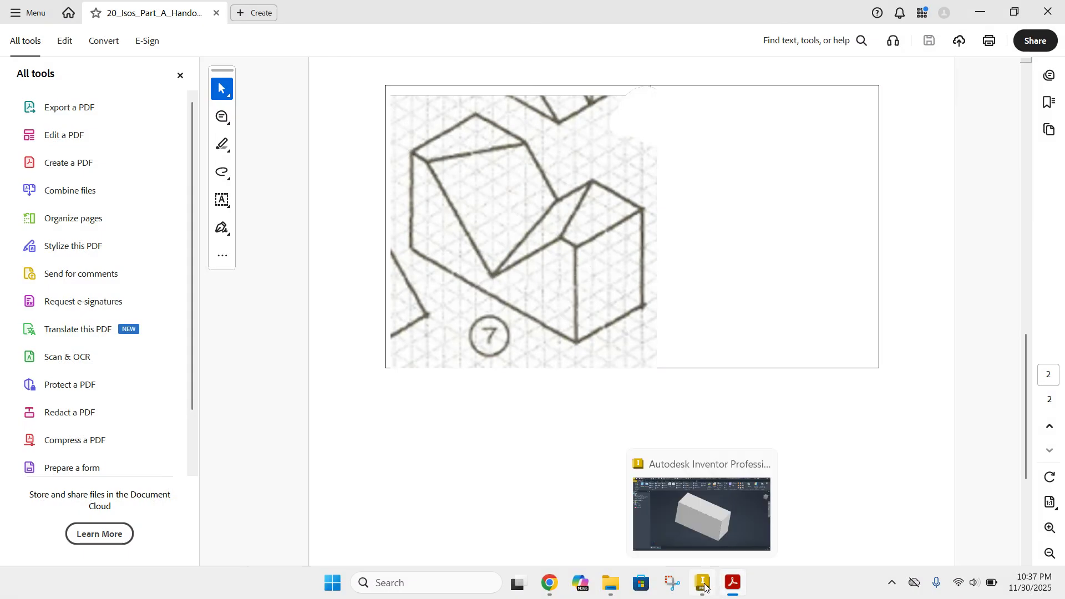
{"action": "left_click", "coordinate": [700, 499]}
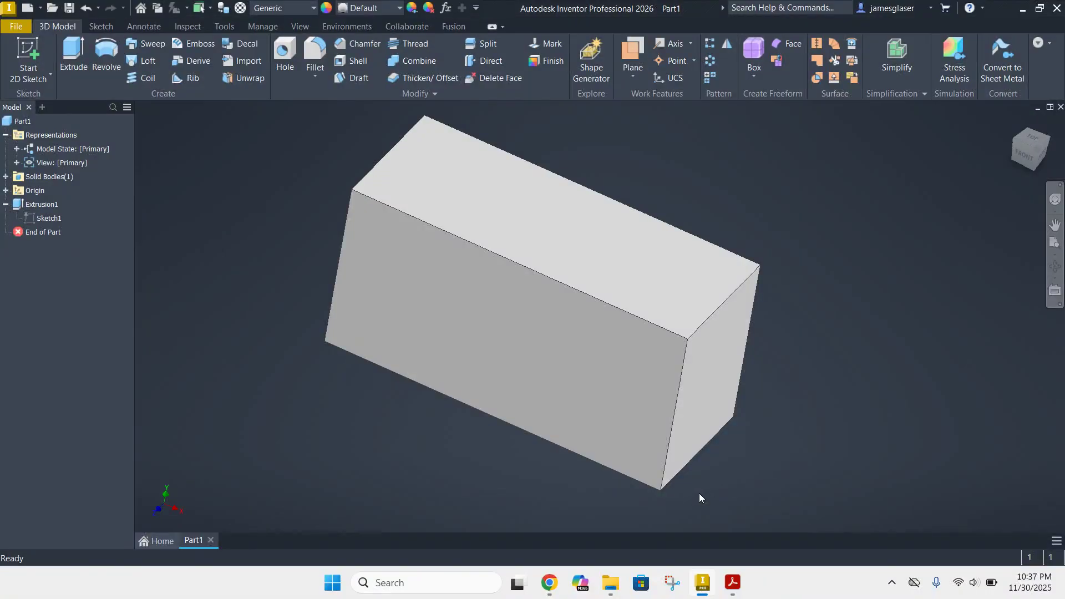
{"action": "left_click", "coordinate": [30, 53]}
{"action": "left_click", "coordinate": [524, 343]}
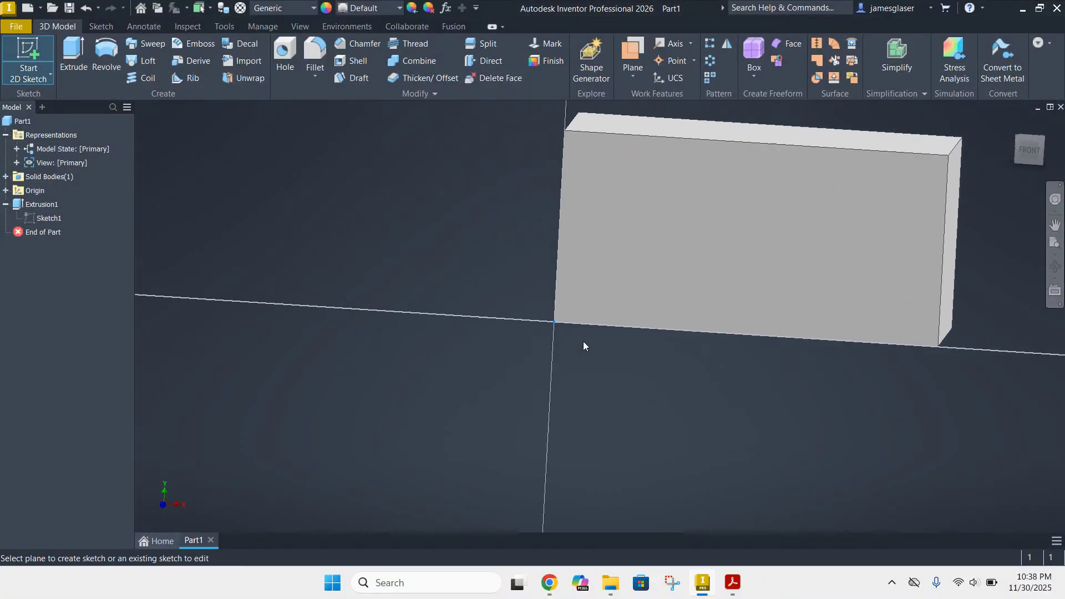
{"action": "mouse_move", "coordinate": [746, 250]}
{"action": "middle_mouse_down"}
{"action": "mouse_move", "coordinate": [627, 322]}
{"action": "mouse_move", "coordinate": [545, 353]}
{"action": "middle_mouse_up"}
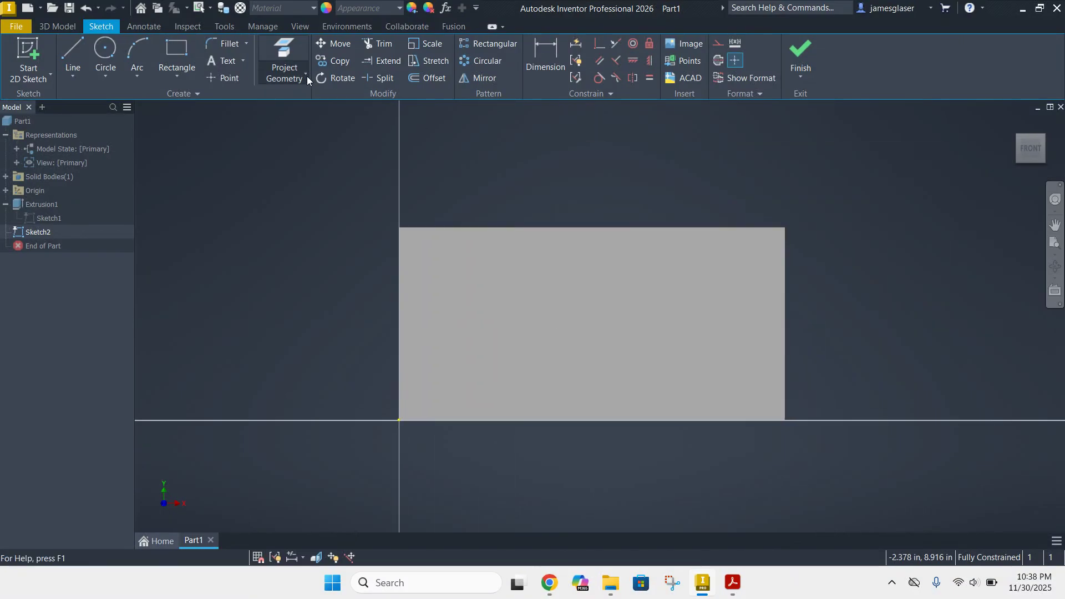
{"action": "left_click", "coordinate": [278, 54]}
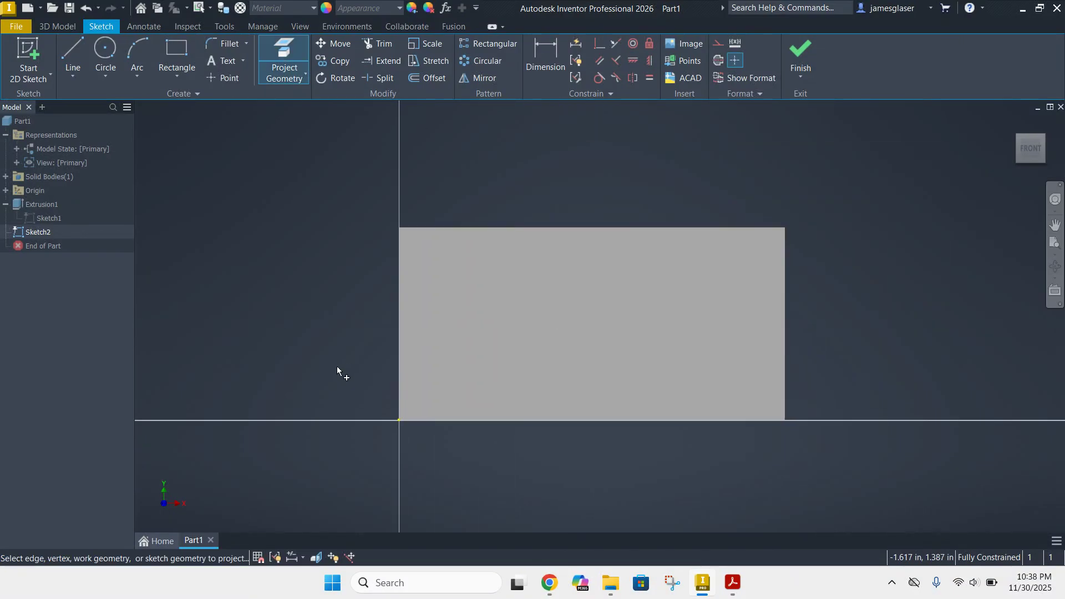
{"action": "left_click", "coordinate": [576, 229]}
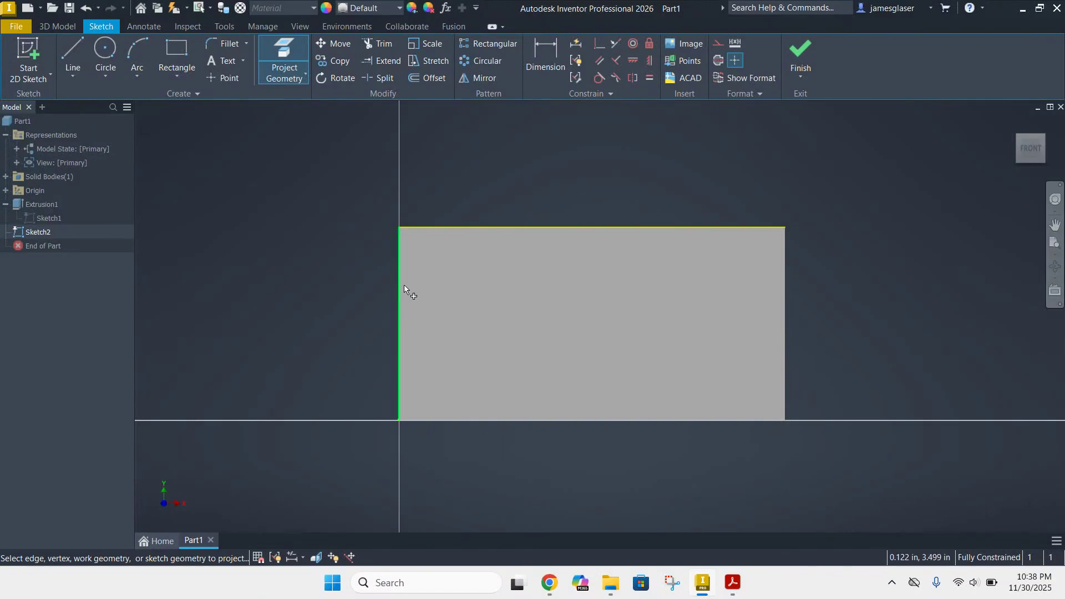
{"action": "left_click", "coordinate": [788, 287]}
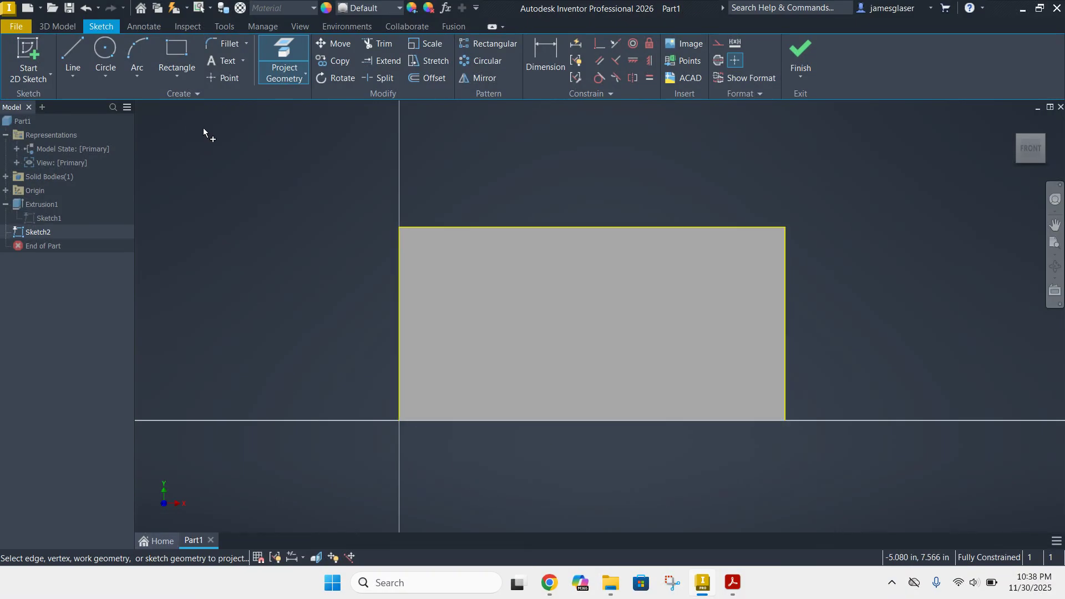
Sketch two connected lines forming an open V, with both ends above the front face's top edge and the vertex inside the face
{"action": "left_click", "coordinate": [67, 51]}
{"action": "left_click", "coordinate": [432, 196]}
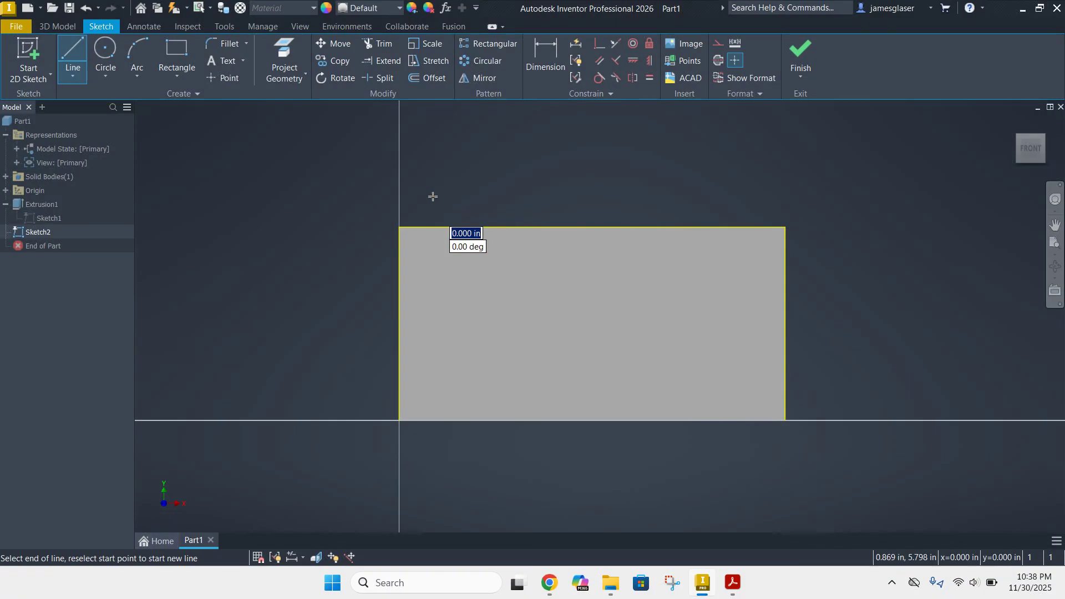
{"action": "left_click", "coordinate": [551, 343]}
{"action": "left_click", "coordinate": [687, 196]}
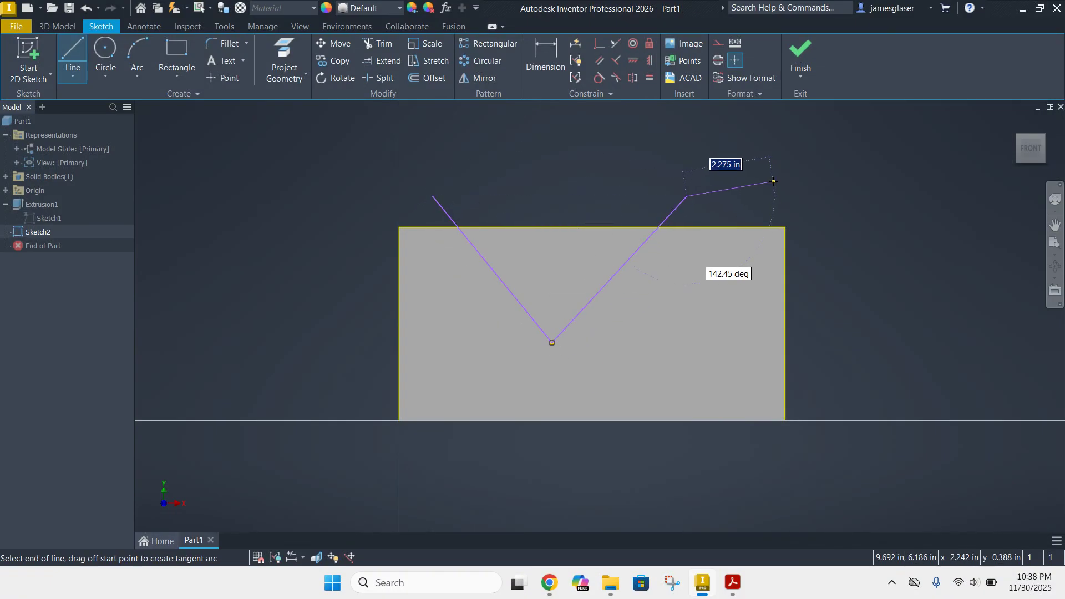
{"action": "key", "text": "Escape"}
{"action": "key", "text": "Escape"}
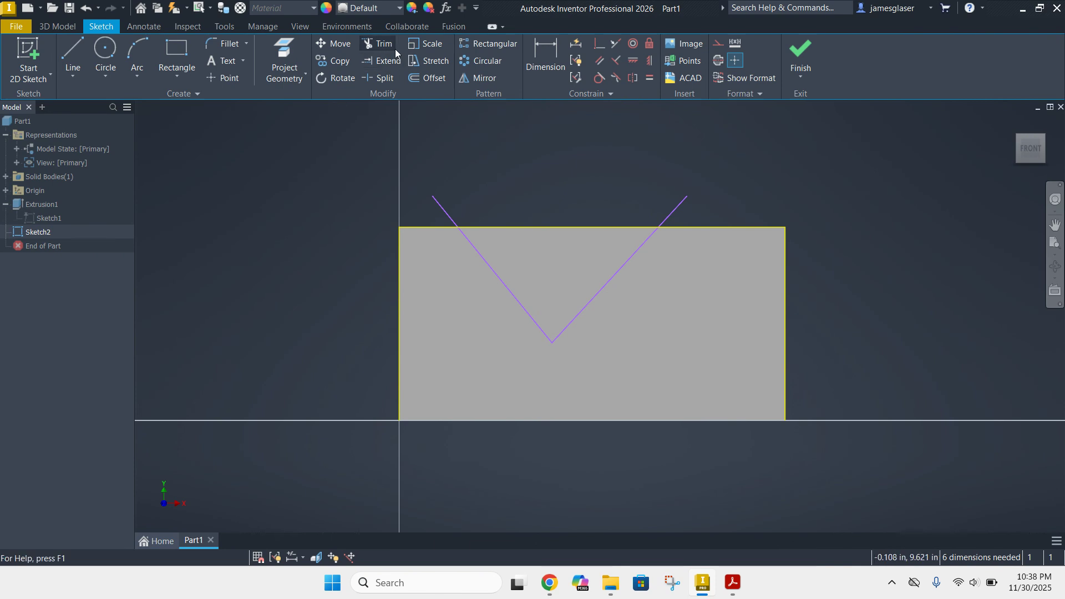
Trim the V lines above the front face's top edge and dimension the V's left end 1 in from the left edge
{"action": "left_click", "coordinate": [381, 44]}
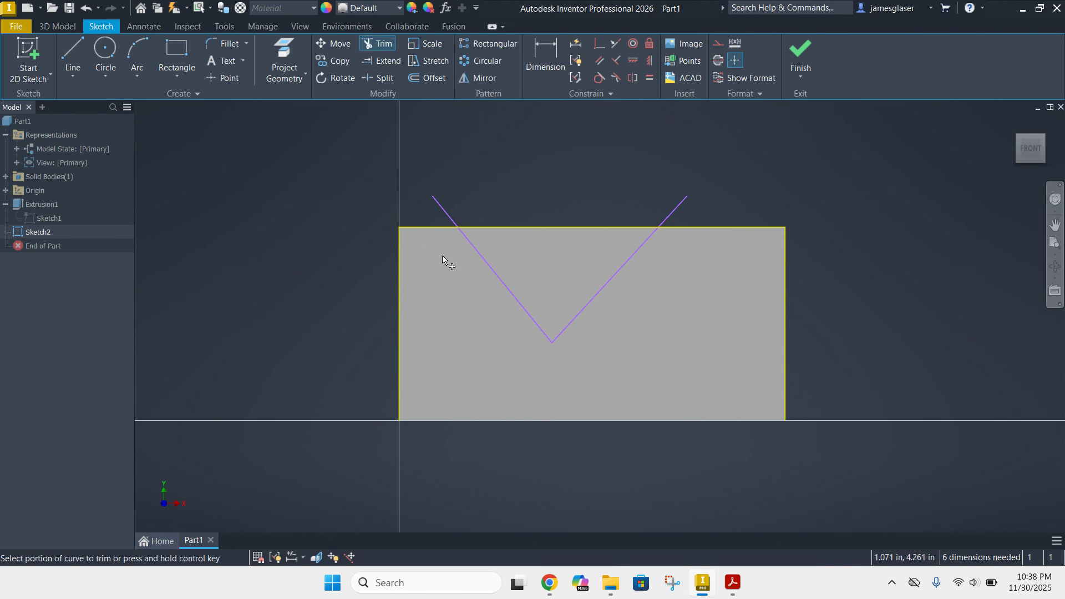
{"action": "left_click", "coordinate": [437, 207]}
{"action": "left_click", "coordinate": [544, 55]}
{"action": "left_click", "coordinate": [399, 241]}
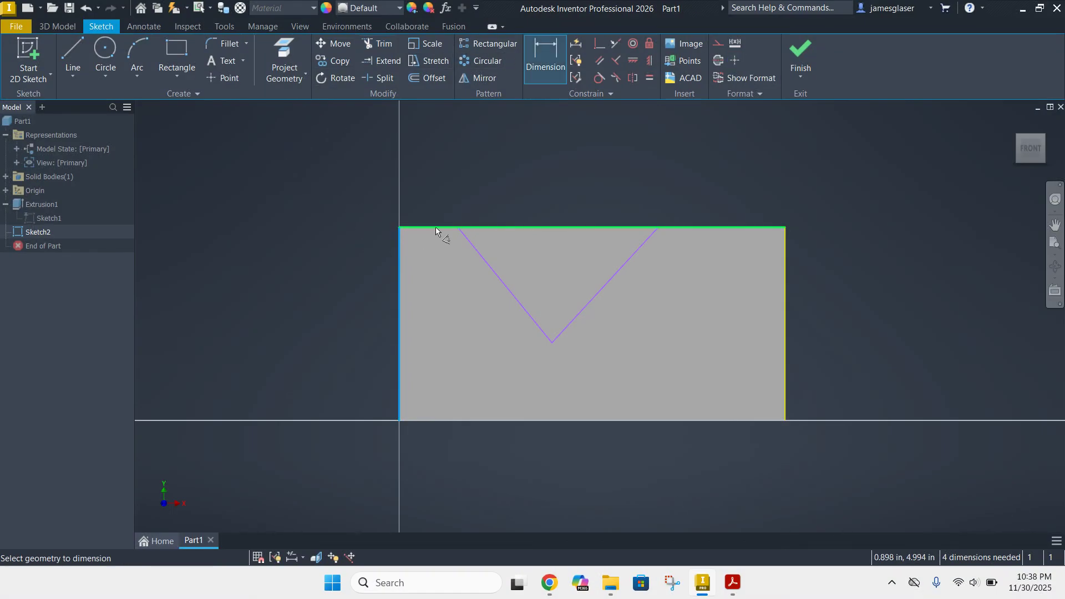
{"action": "left_click", "coordinate": [458, 227]}
{"action": "left_click", "coordinate": [428, 193]}
{"action": "type", "text": "1.5194354"}
{"action": "key", "text": "Return"}
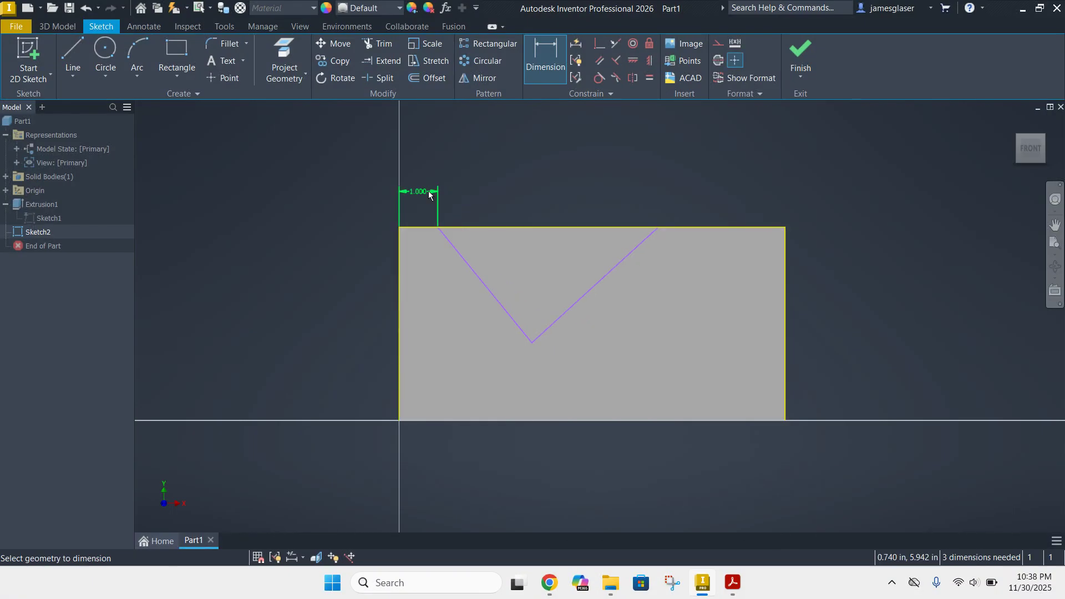
Dimension the V's right end 1 in from the front face's right edge
{"action": "left_click", "coordinate": [659, 228]}
{"action": "left_click", "coordinate": [787, 240]}
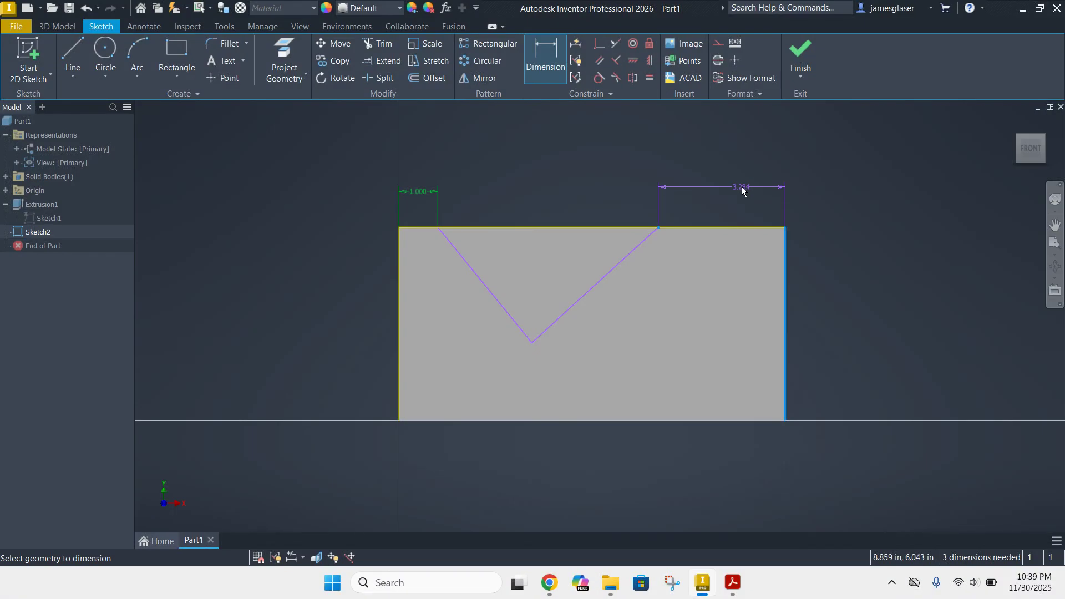
{"action": "left_click", "coordinate": [737, 192]}
{"action": "type", "text": "1"}
{"action": "key", "text": "Return"}
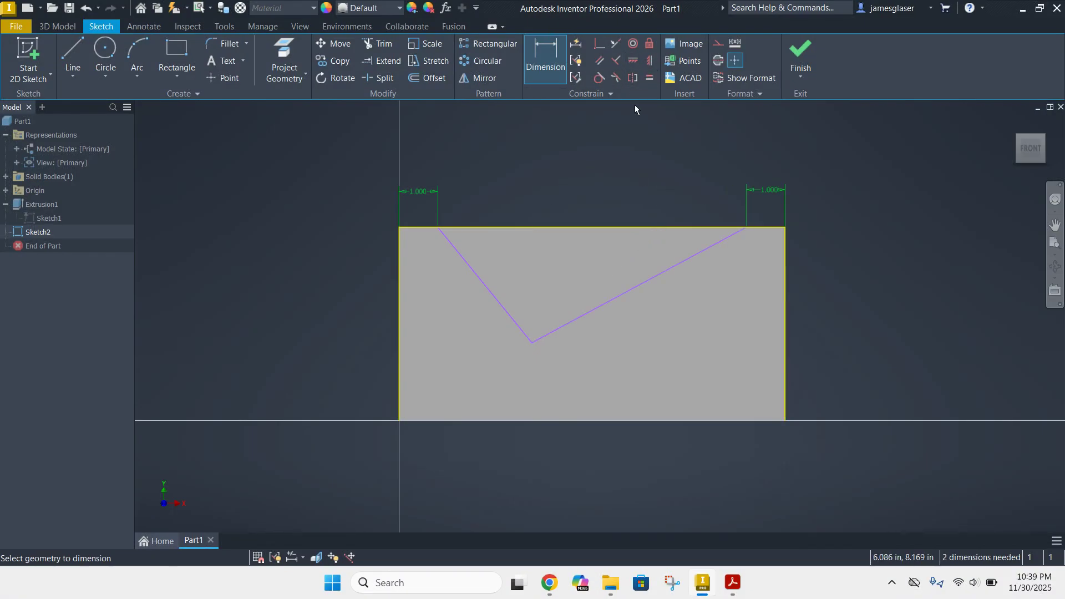
Align the V's vertex vertically with the midpoint of the front face's top edge
{"action": "left_click", "coordinate": [649, 61]}
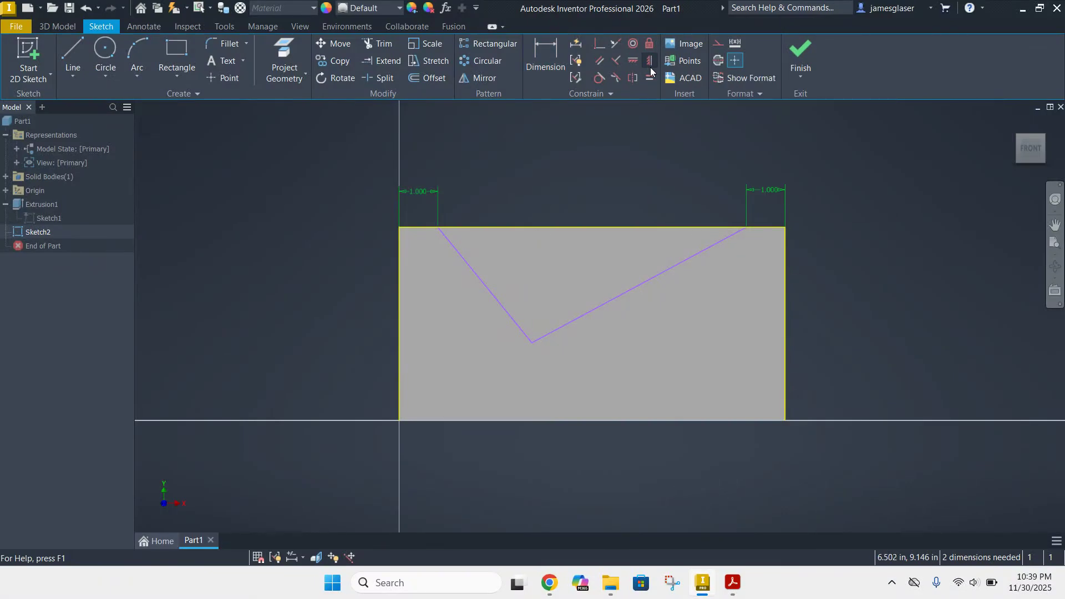
{"action": "left_click", "coordinate": [533, 344]}
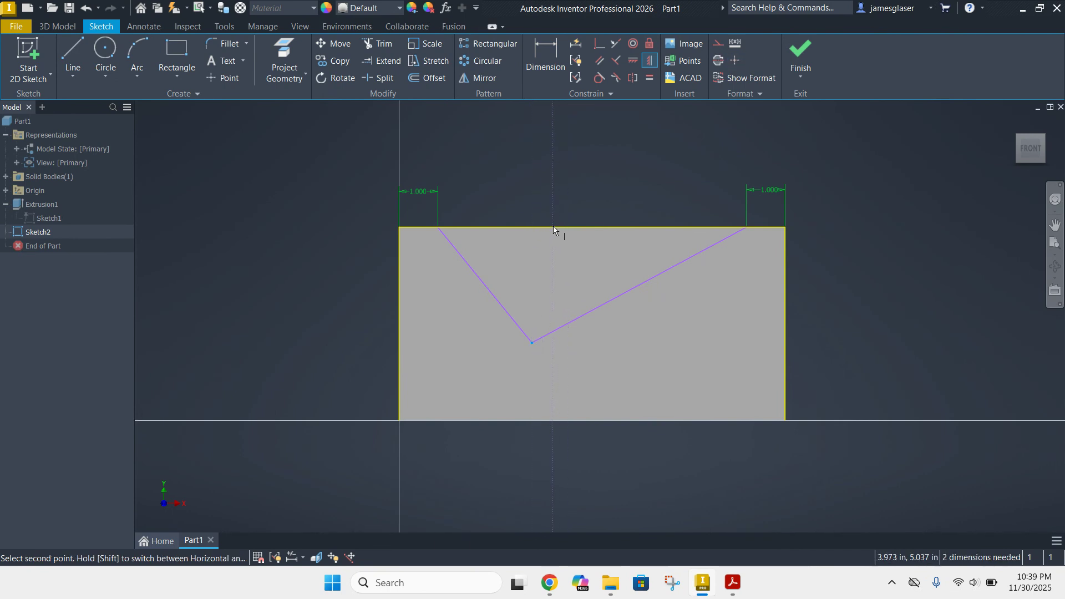
{"action": "left_click", "coordinate": [592, 227]}
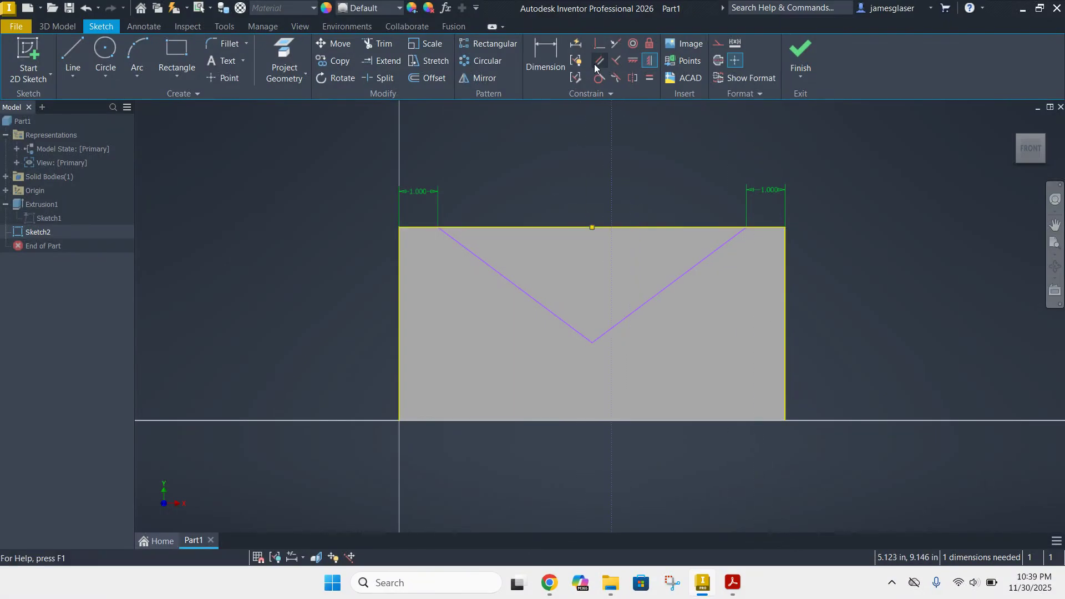
Dimension the V's depth from the front face's top edge to the vertex as 4 in
{"action": "left_click", "coordinate": [541, 55]}
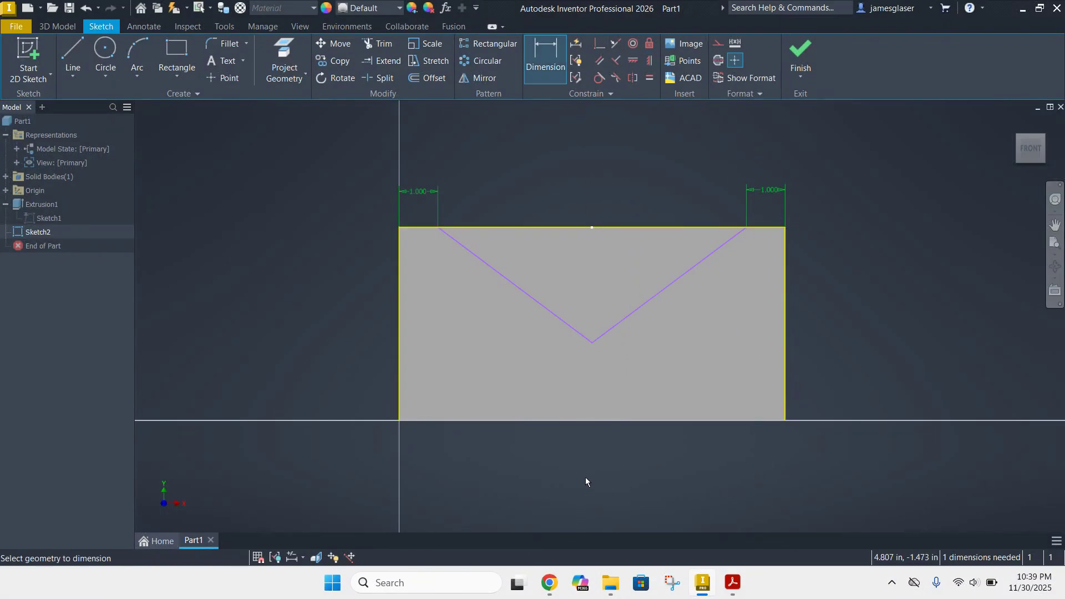
{"action": "left_click", "coordinate": [593, 345]}
{"action": "left_click", "coordinate": [584, 229]}
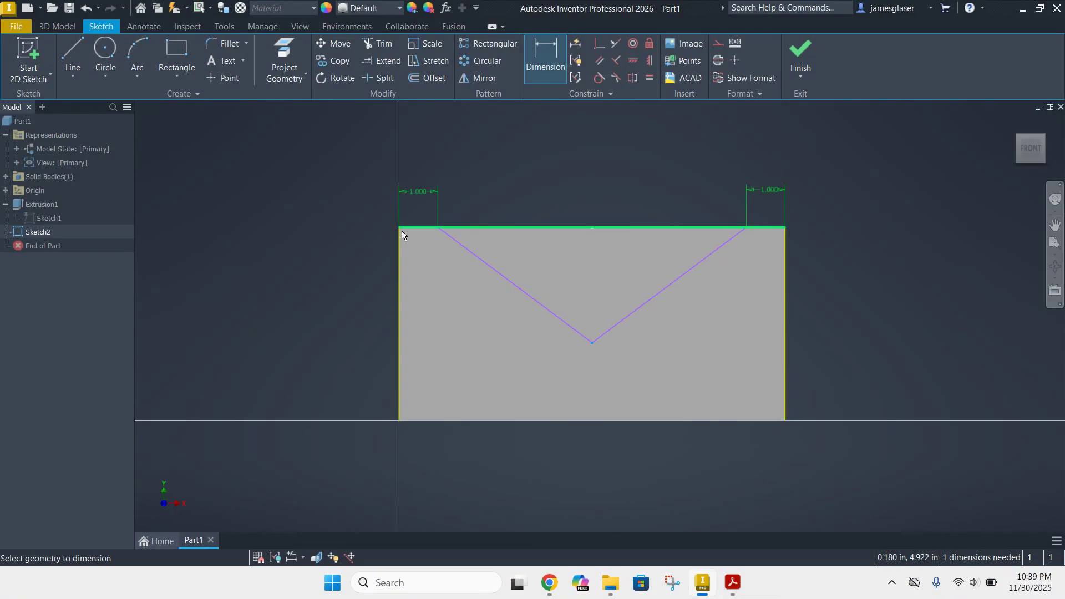
{"action": "left_click", "coordinate": [308, 292]}
{"action": "type", "text": "4"}
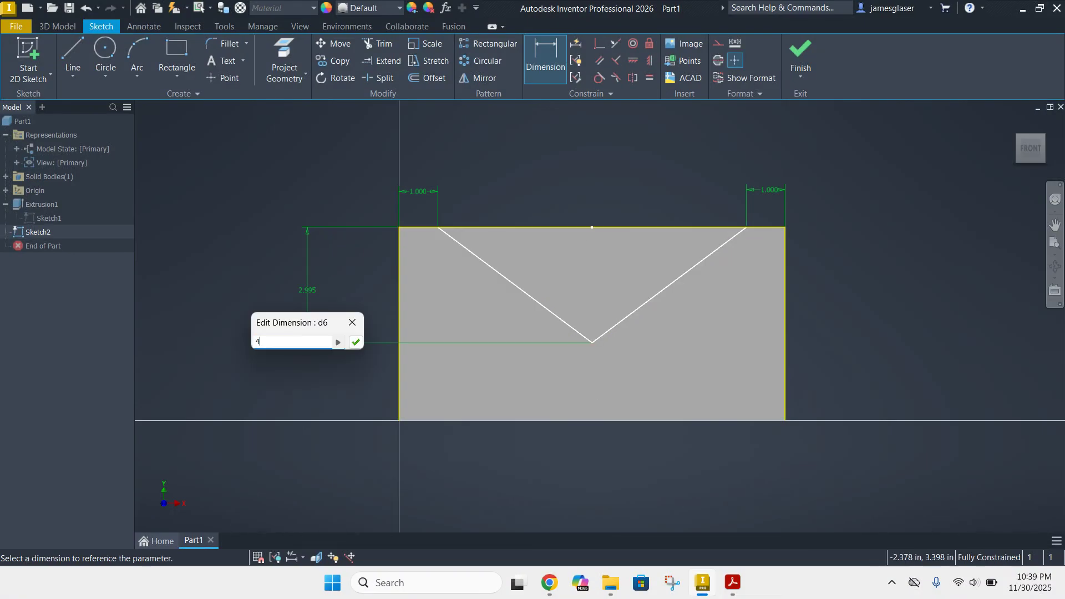
{"action": "key", "text": "Return"}
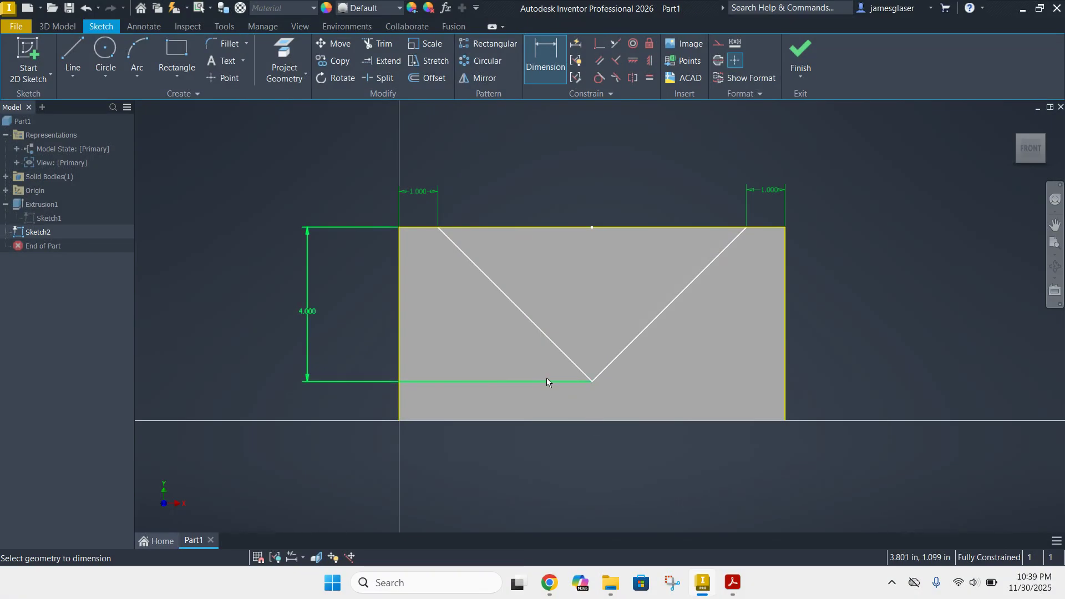
Check the vertical distance between the V's vertex and the front face's bottom edge
{"action": "left_click", "coordinate": [593, 421]}
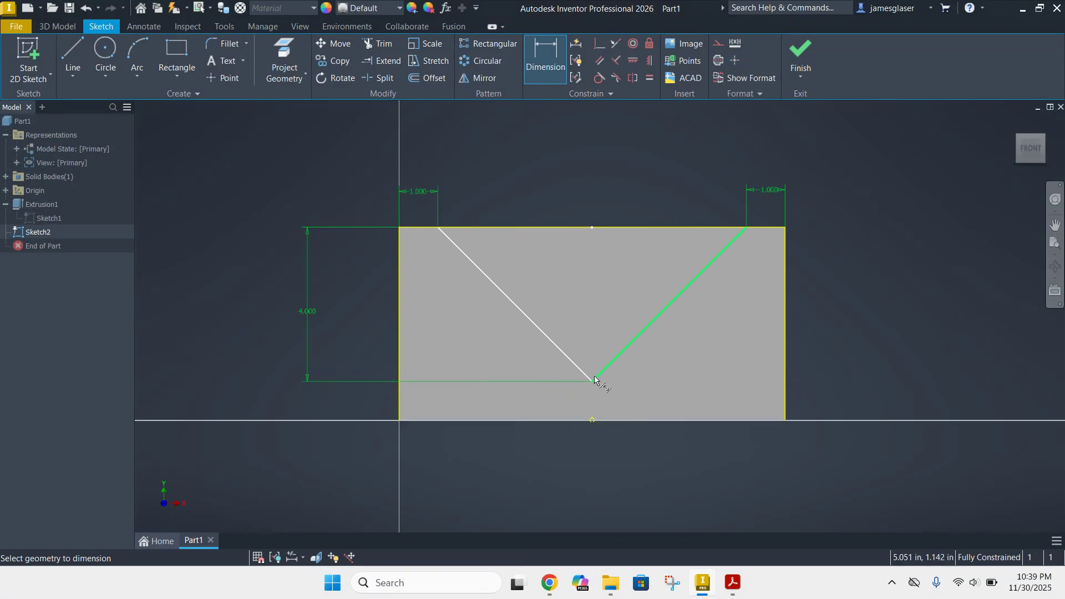
{"action": "left_click", "coordinate": [592, 381]}
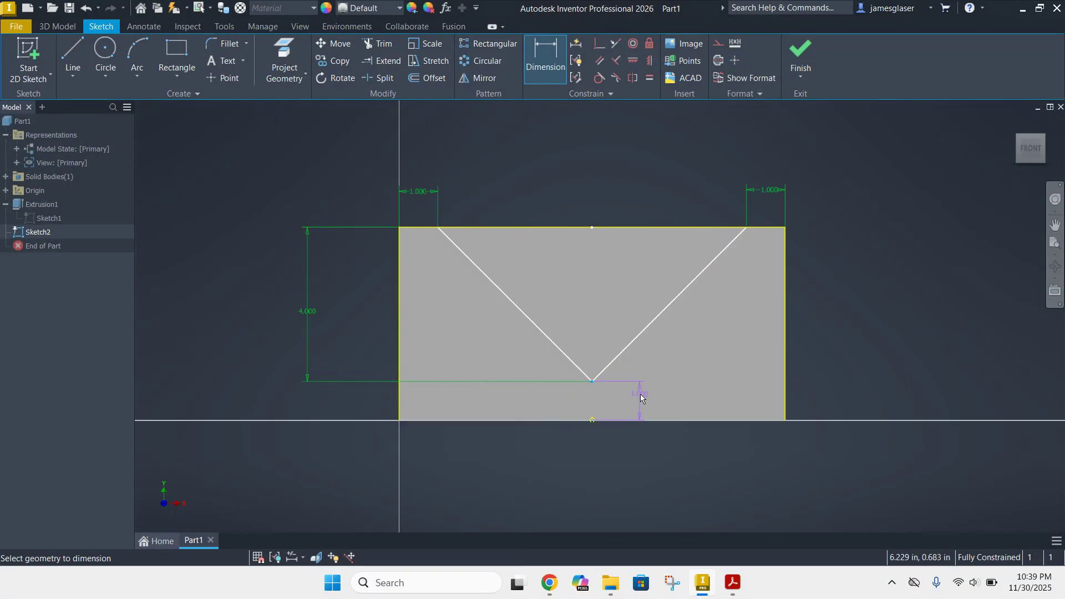
{"action": "key", "text": "Escape"}
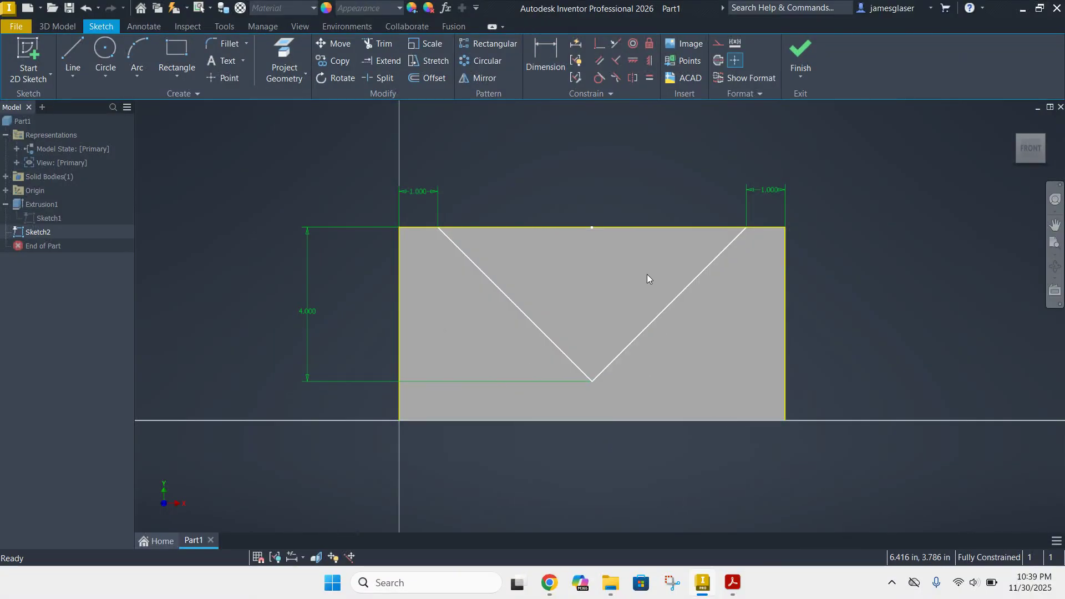
Finish the V sketch and preview an extrusion of its profile without applying it
{"action": "left_click", "coordinate": [798, 52]}
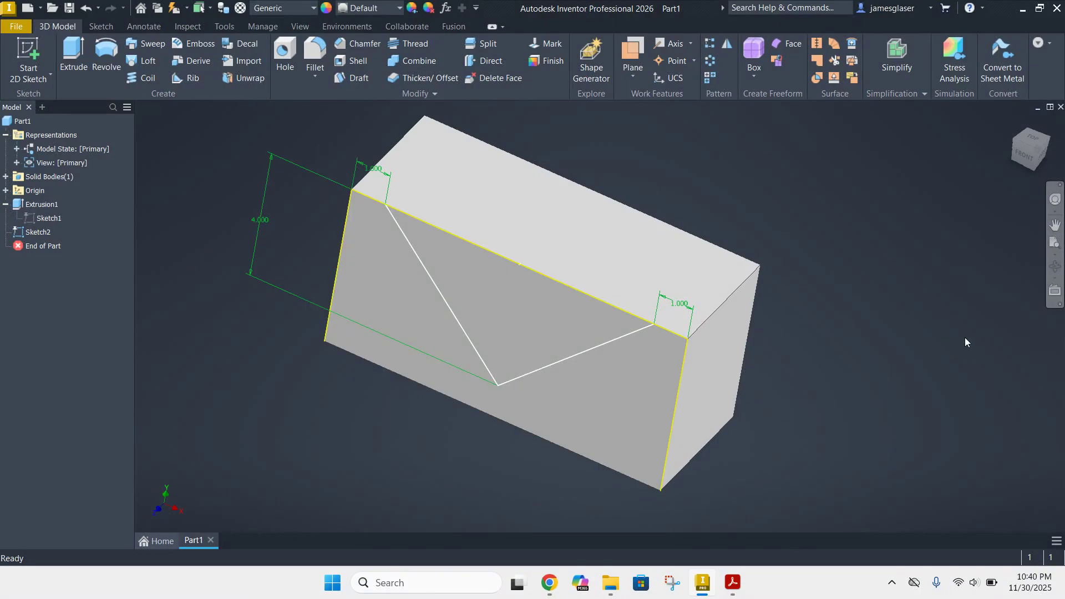
{"action": "key", "text": "e"}
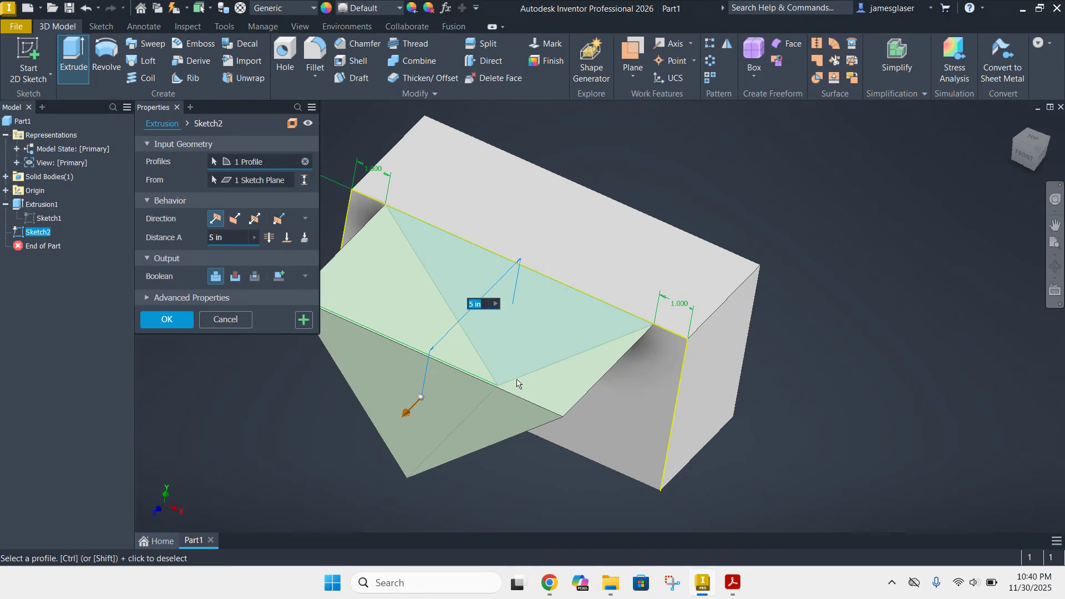
{"action": "left_click", "coordinate": [222, 324]}
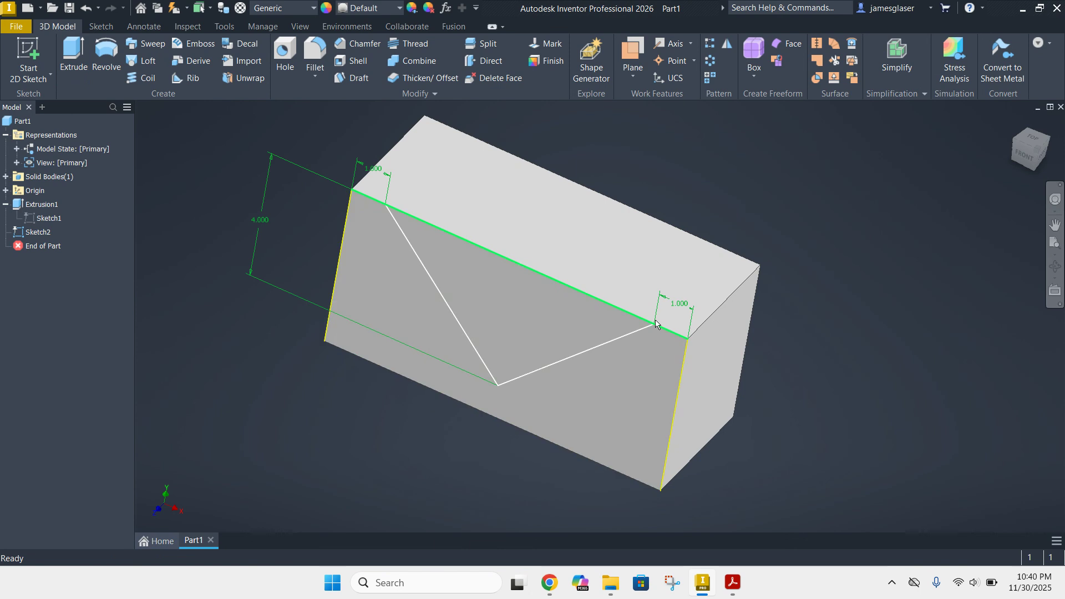
Start a new sketch on the block's long back face, opposite the V sketch
{"action": "left_click", "coordinate": [1047, 141]}
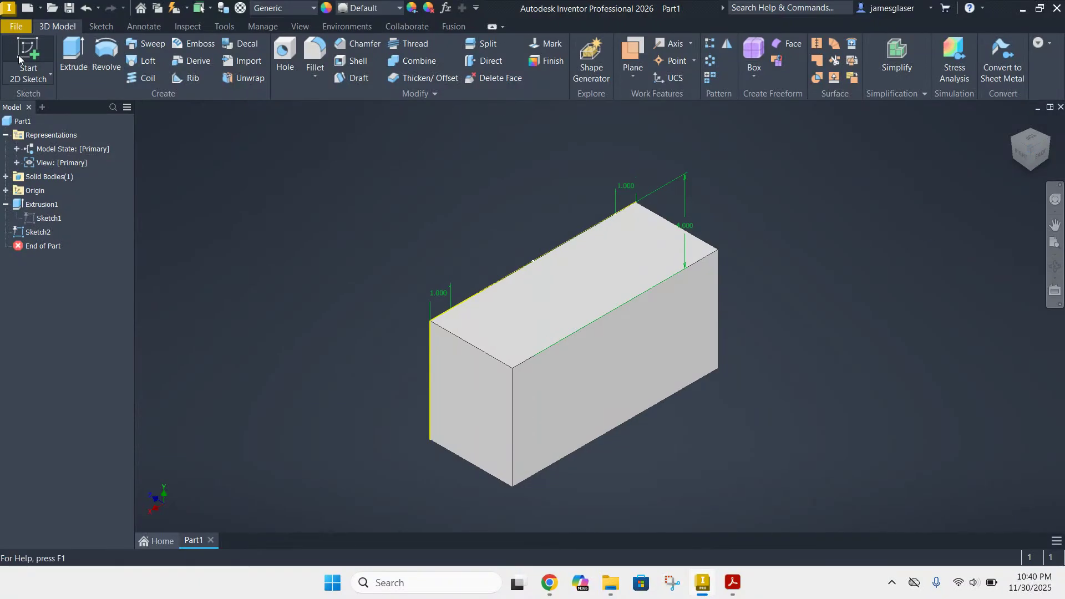
{"action": "left_click", "coordinate": [8, 81]}
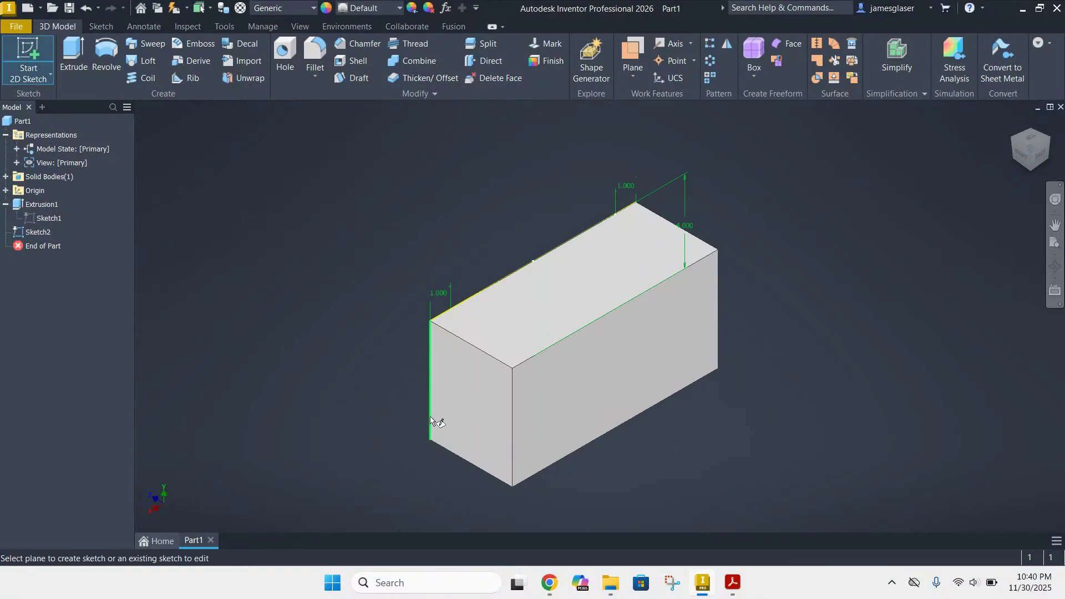
{"action": "left_click", "coordinate": [606, 376]}
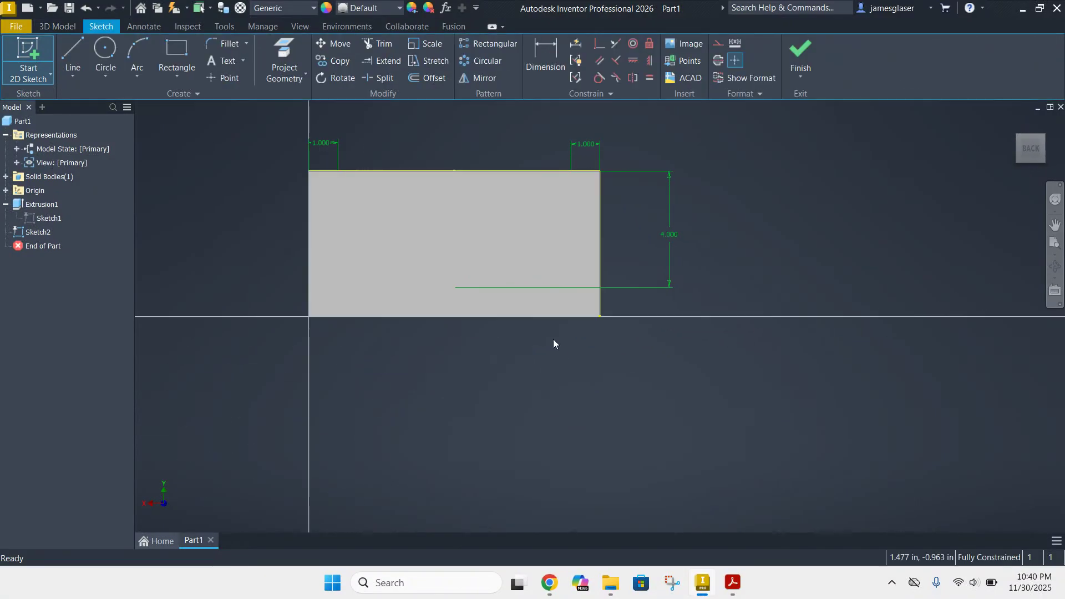
{"action": "left_click", "coordinate": [73, 56]}
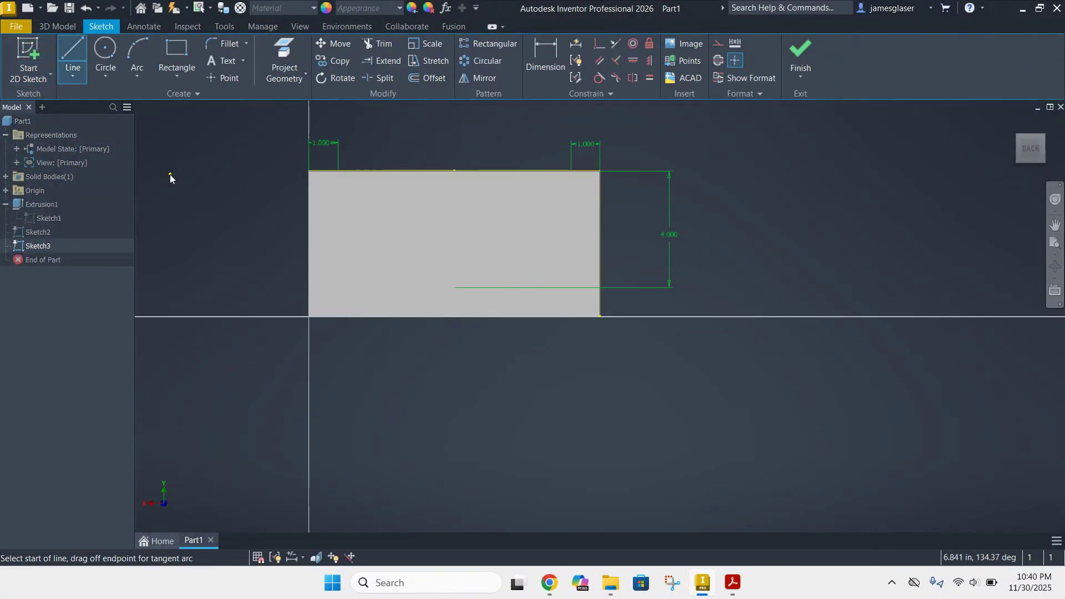
{"action": "key", "text": "Escape"}
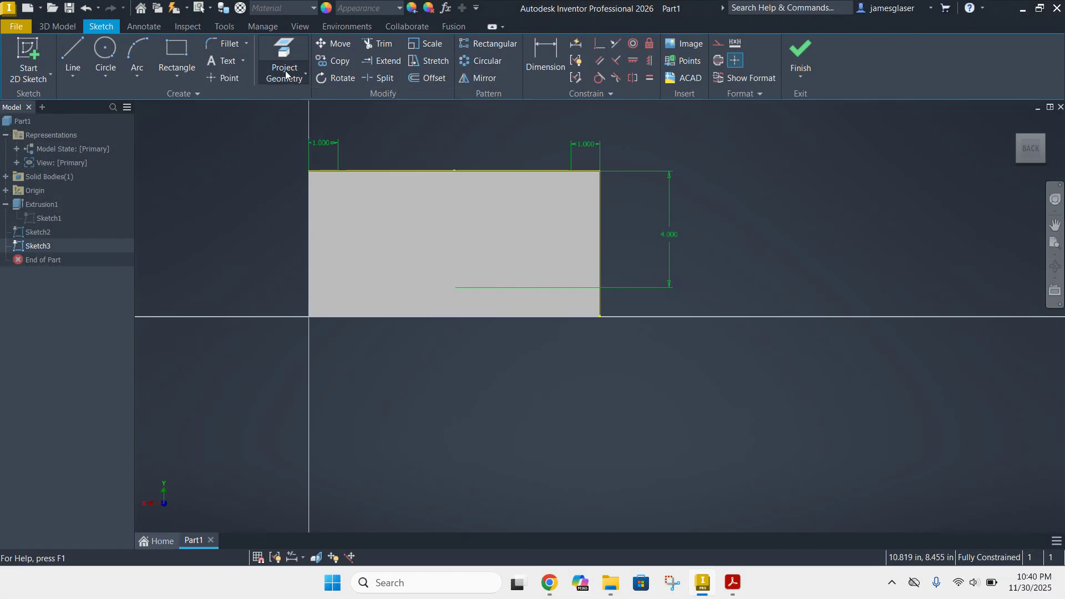
Project the back face's left, top and right edges into the new sketch
{"action": "left_click", "coordinate": [283, 71]}
{"action": "left_click", "coordinate": [303, 100]}
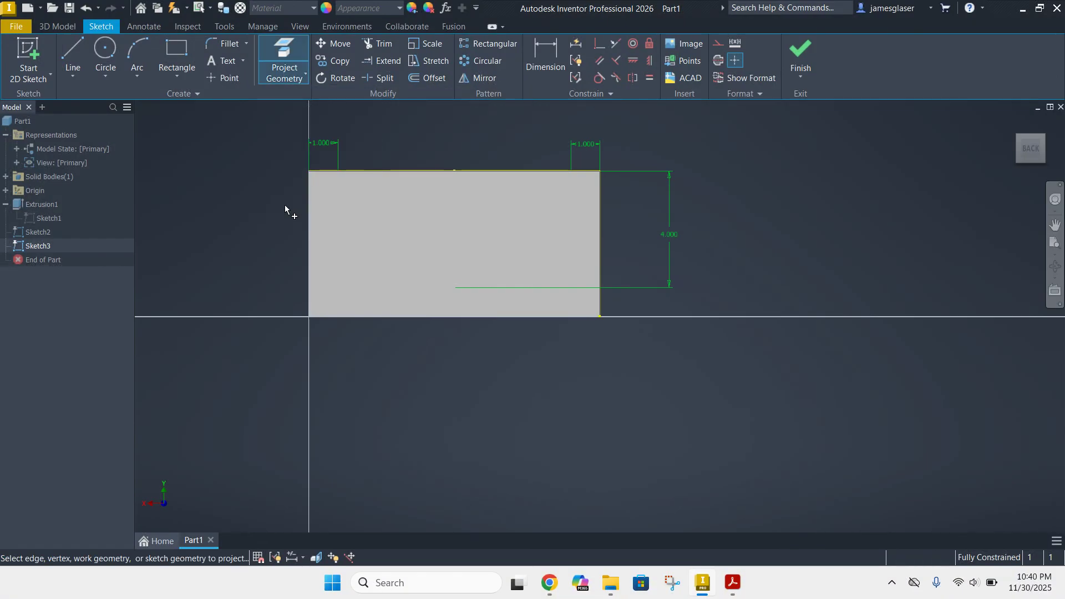
{"action": "left_click", "coordinate": [310, 216]}
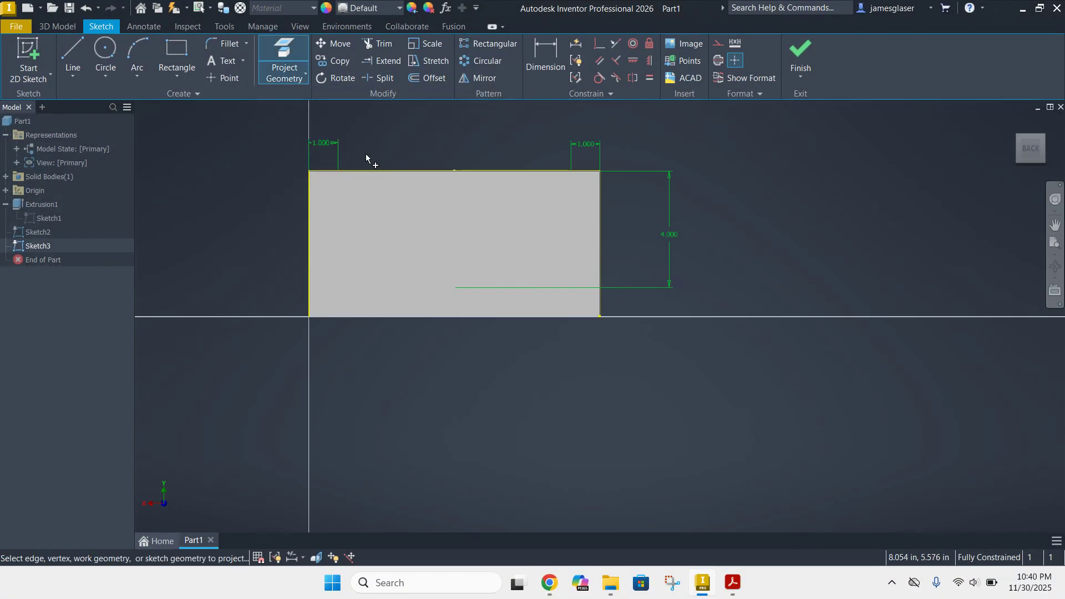
{"action": "left_click", "coordinate": [430, 170]}
{"action": "left_click", "coordinate": [601, 239]}
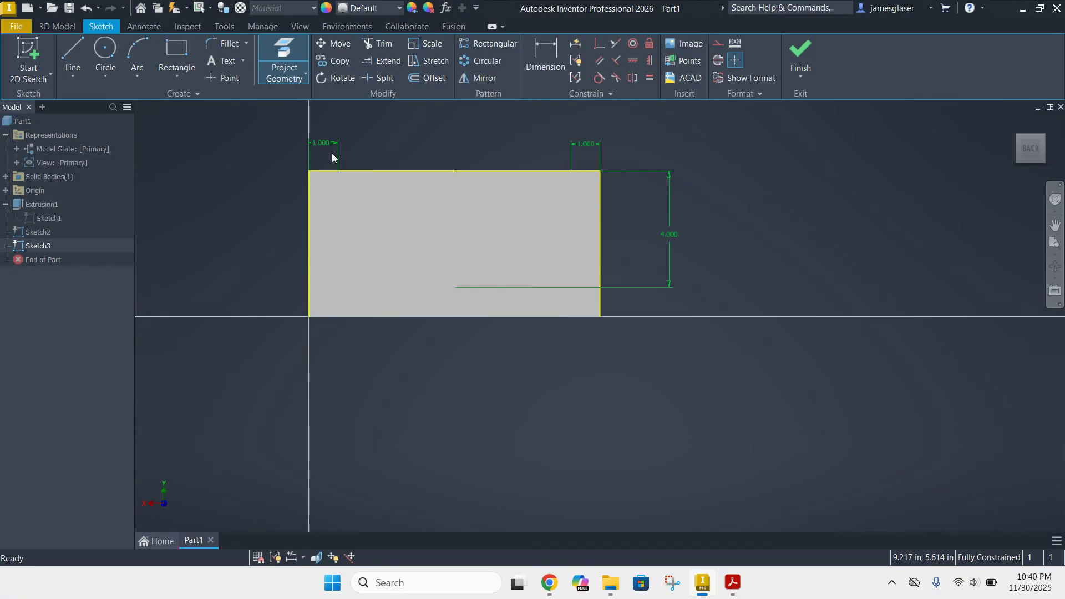
{"action": "key", "text": "Escape"}
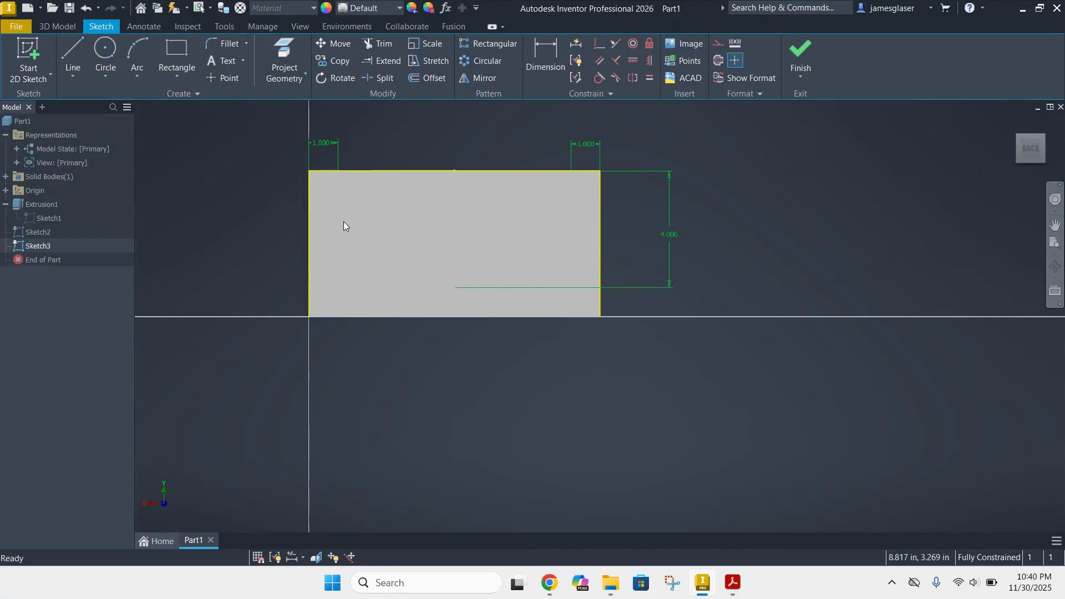
{"action": "left_click", "coordinate": [388, 215]}
{"action": "key", "text": "Delete"}
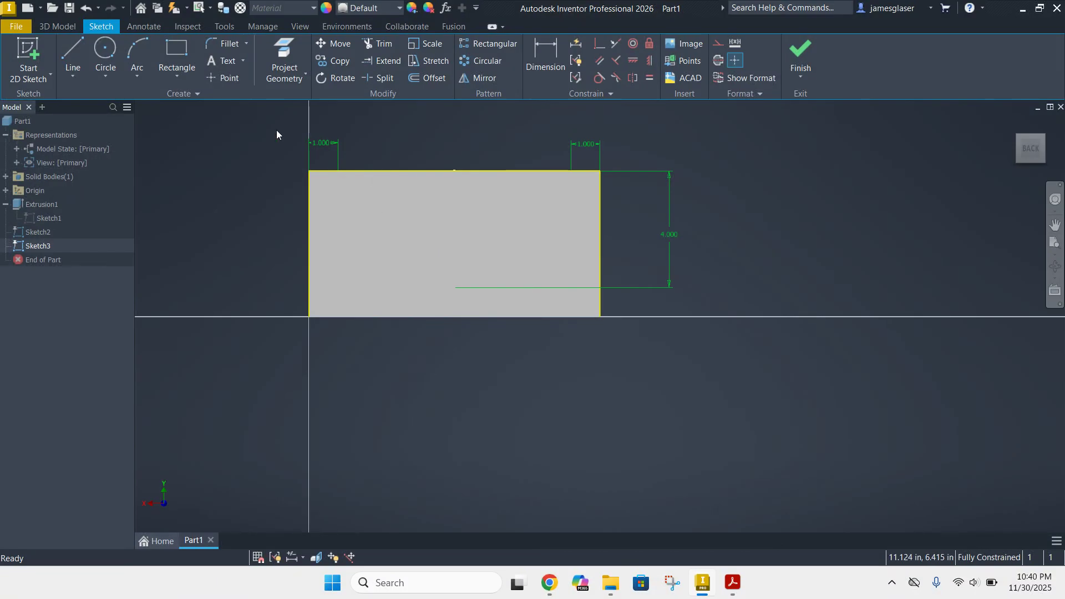
Sketch two connected lines forming a small open V entirely inside the back face, below its top edge
{"action": "left_click", "coordinate": [72, 58]}
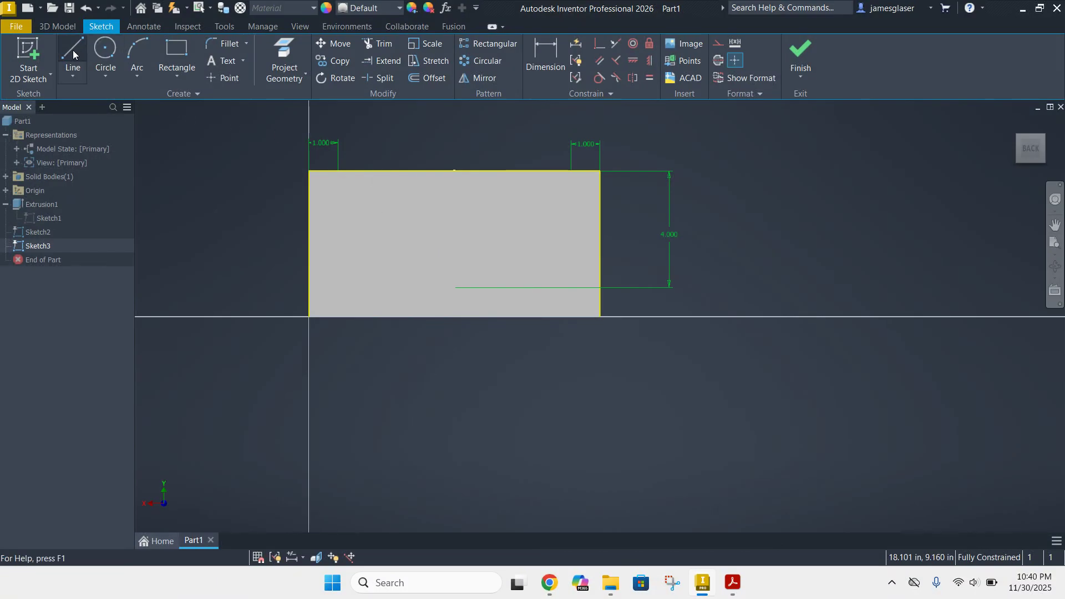
{"action": "left_click", "coordinate": [407, 190]}
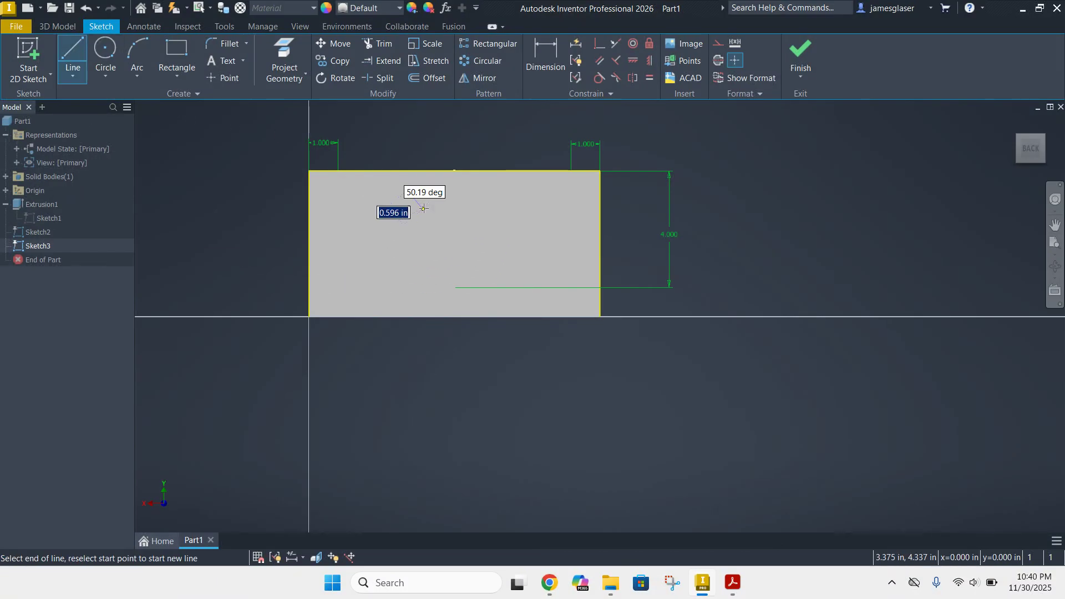
{"action": "left_click", "coordinate": [464, 232]}
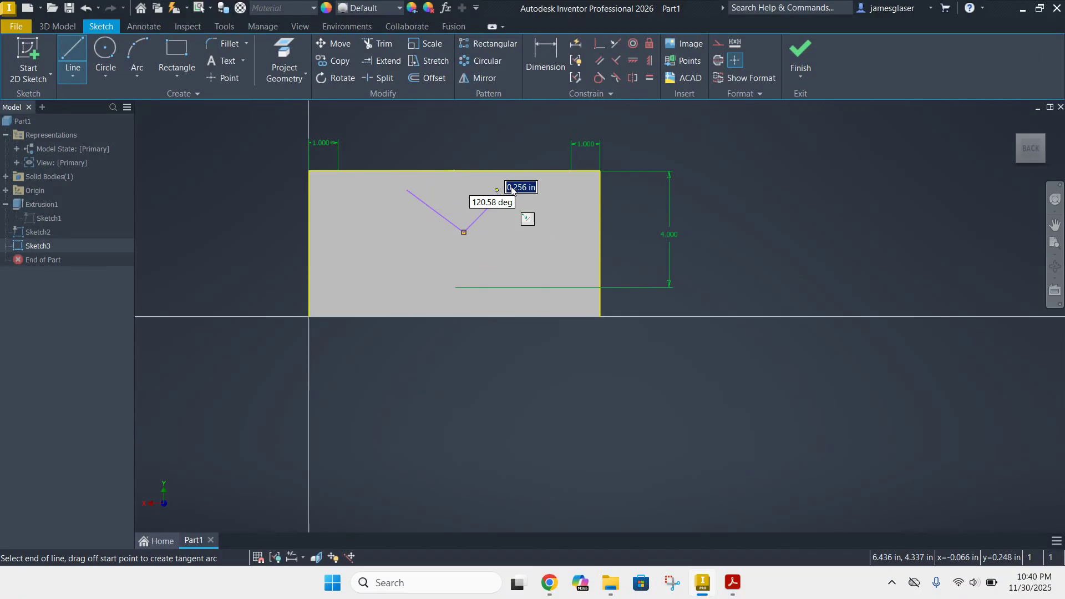
{"action": "left_click", "coordinate": [498, 198]}
{"action": "key", "text": "Escape"}
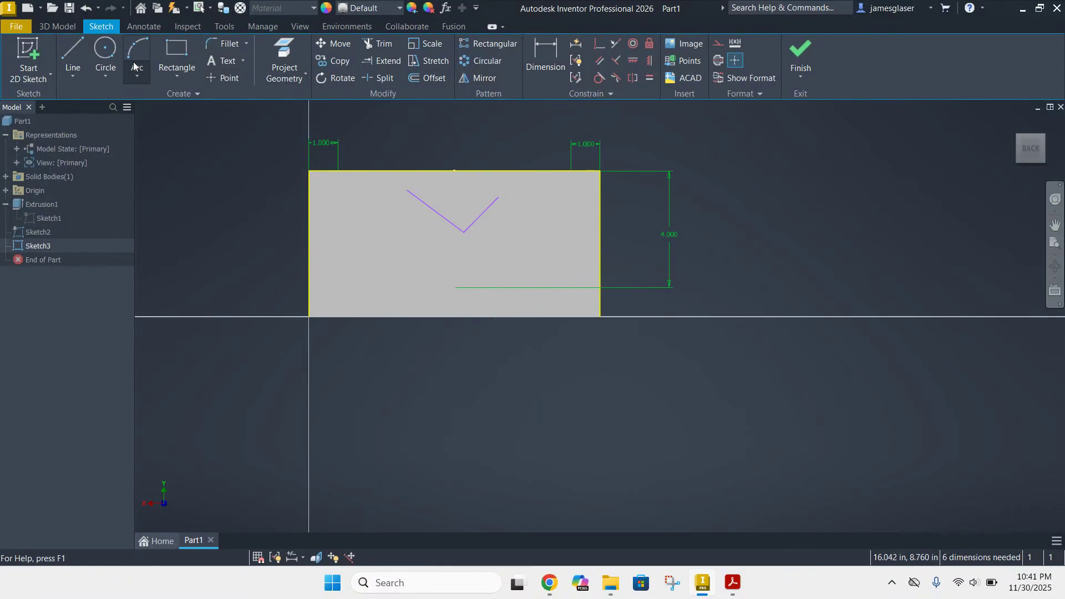
Extend both lines of the small V up to the back face's projected top edge
{"action": "left_click", "coordinate": [388, 61]}
{"action": "left_click", "coordinate": [426, 213]}
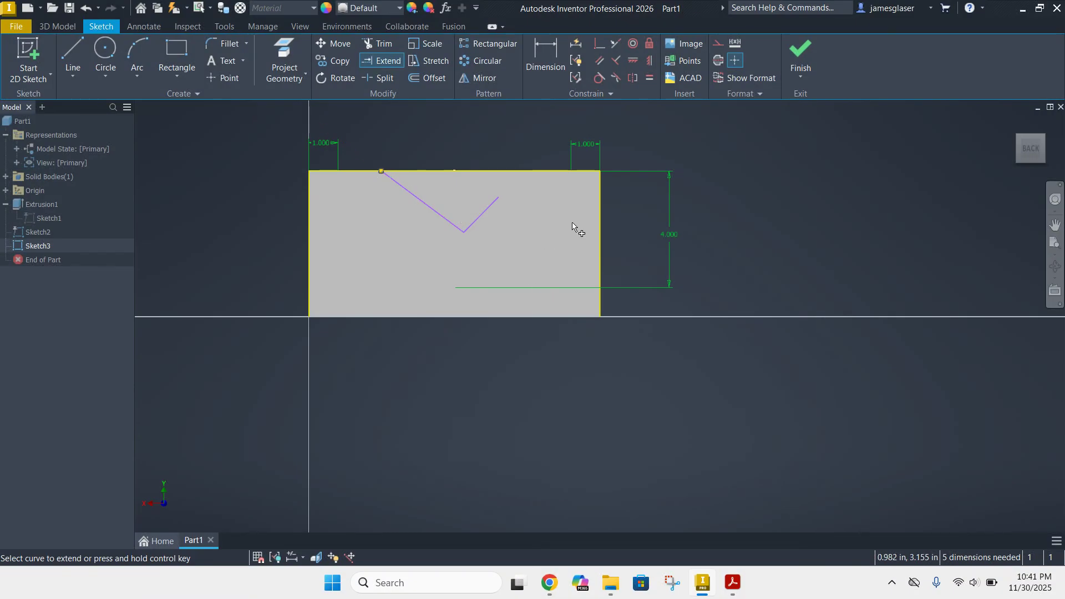
{"action": "left_click", "coordinate": [497, 201]}
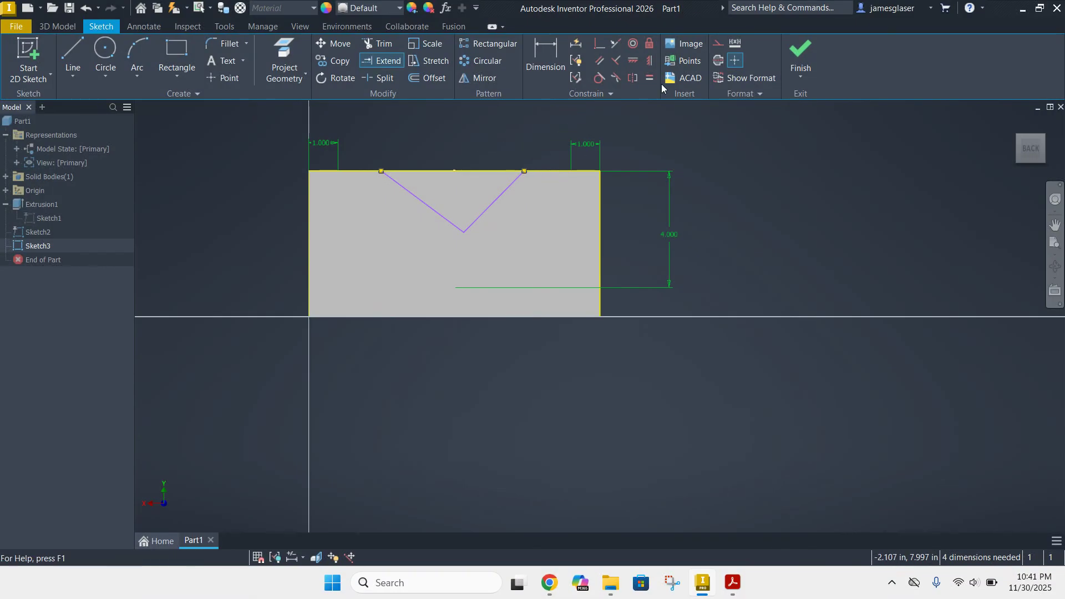
Constrain the small V's lower vertex to align vertically with the midpoint of the back face's top edge
{"action": "left_click", "coordinate": [650, 62]}
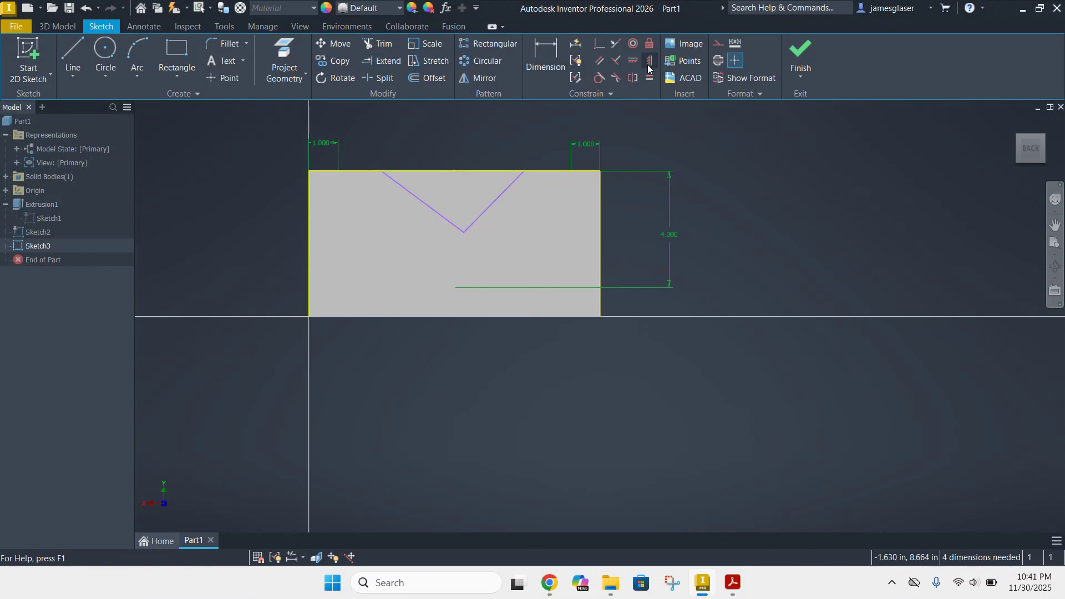
{"action": "left_click", "coordinate": [465, 235]}
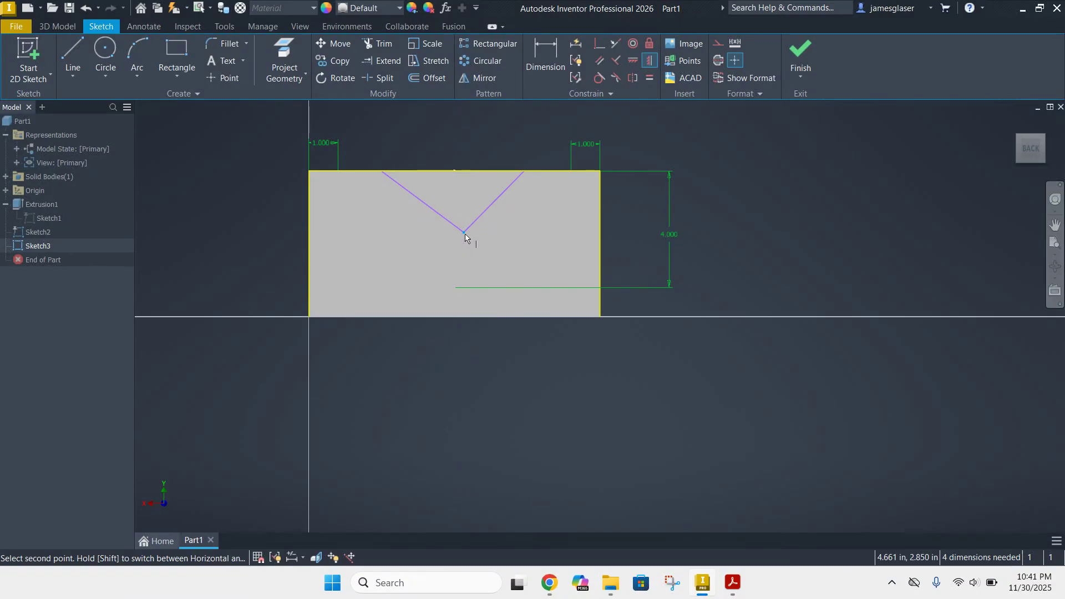
{"action": "left_click", "coordinate": [454, 171]}
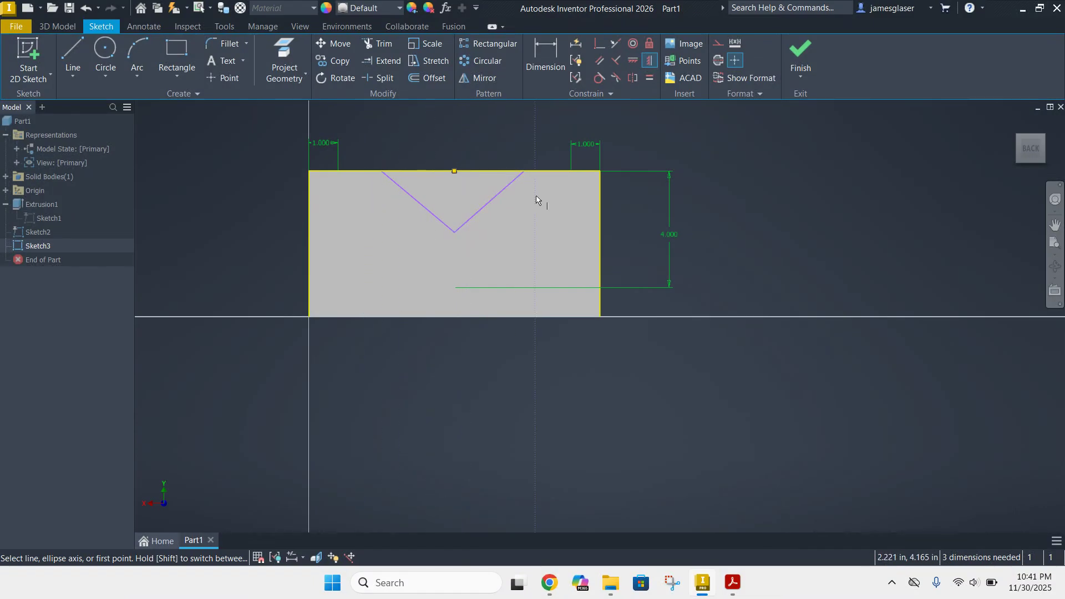
Check the part 7 handout drawing, then dimension the small V's right endpoint 3 in from the back face's right edge
{"action": "left_click", "coordinate": [550, 56]}
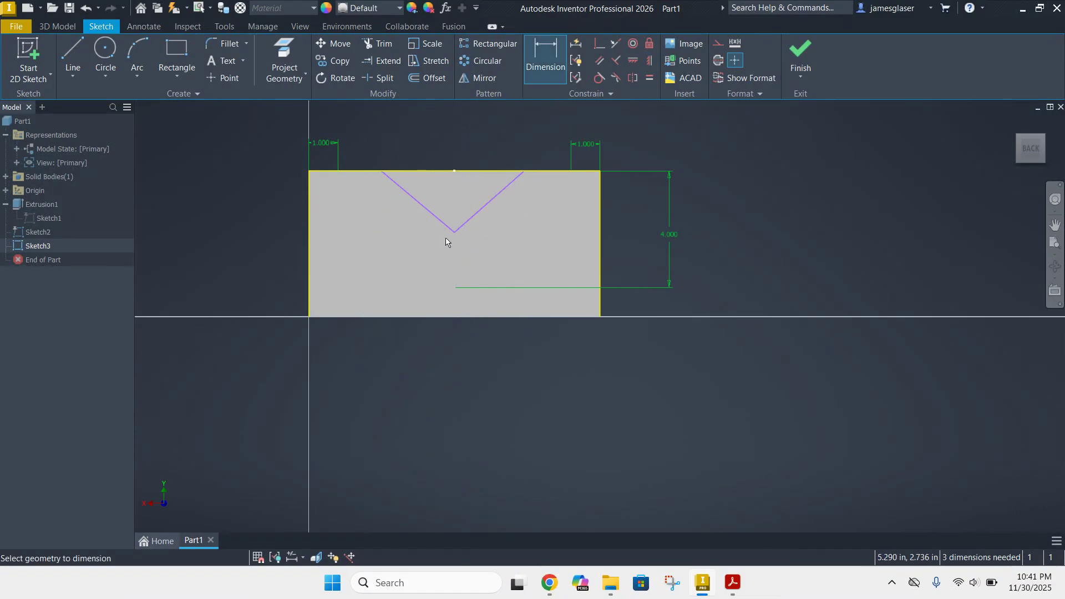
{"action": "left_click", "coordinate": [731, 583]}
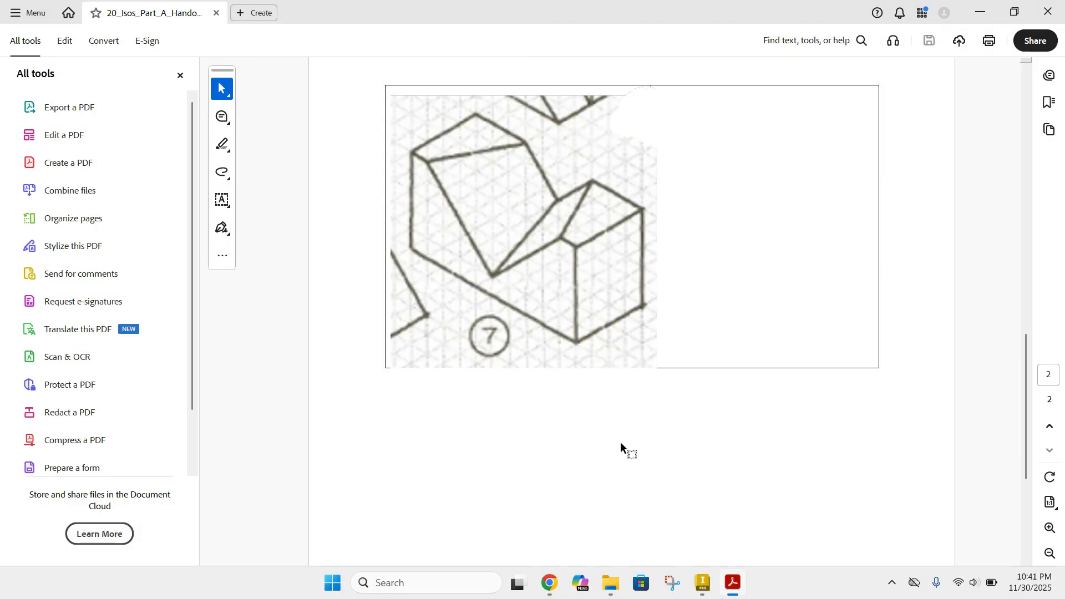
{"action": "left_click", "coordinate": [709, 586]}
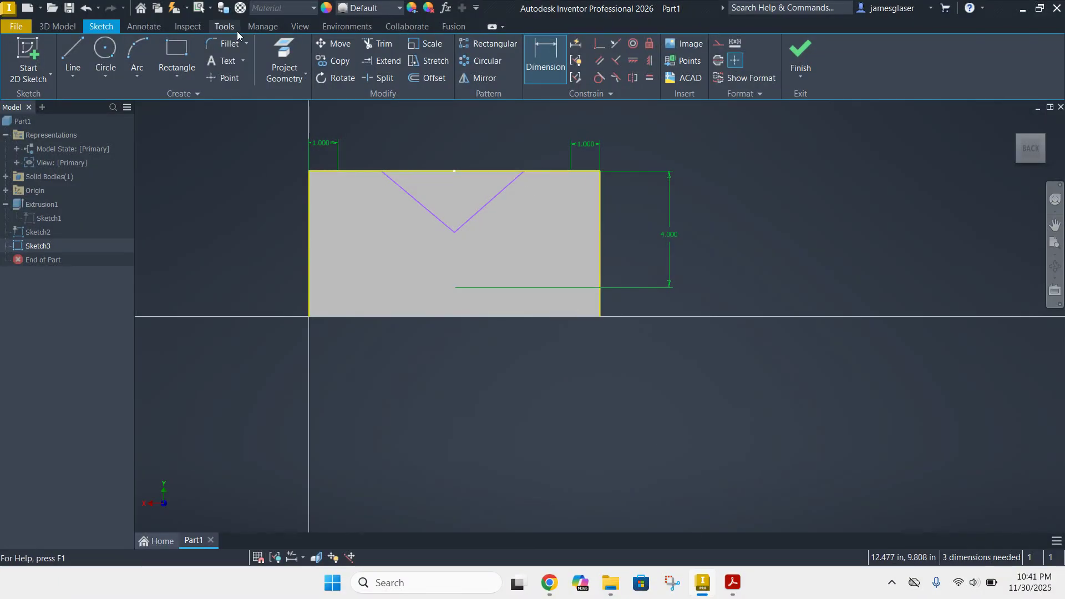
{"action": "left_click", "coordinate": [525, 174]}
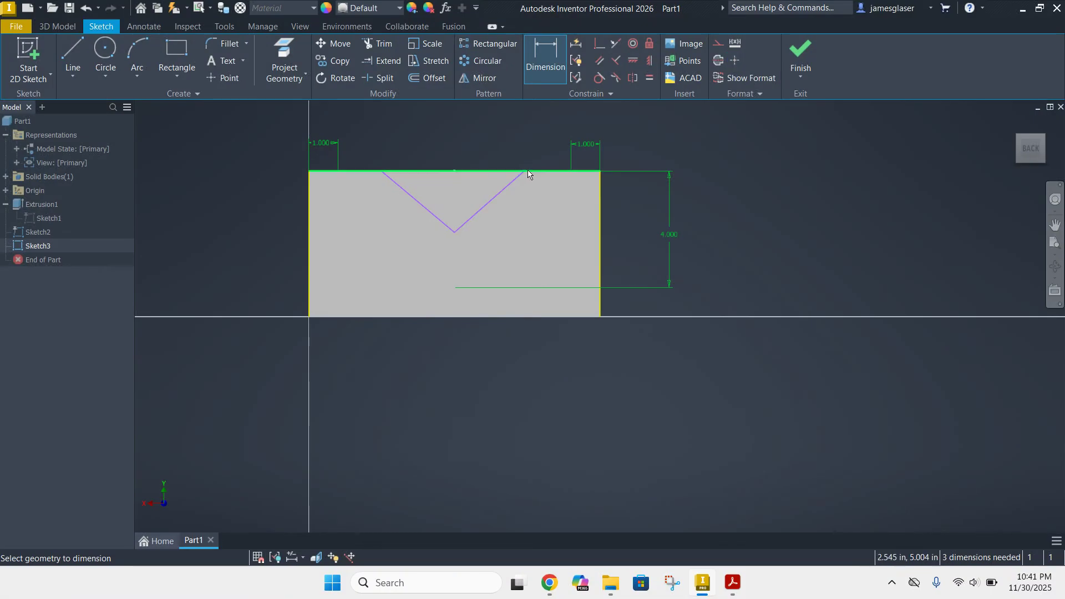
{"action": "left_click", "coordinate": [601, 186]}
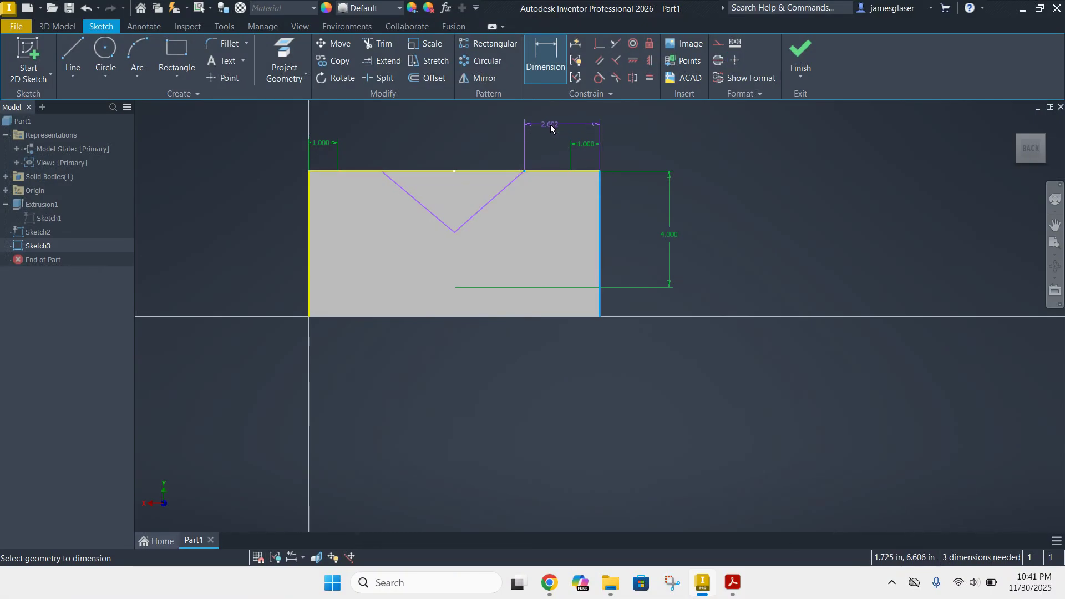
{"action": "left_click", "coordinate": [563, 123]}
{"action": "type", "text": "3"}
{"action": "key", "text": "Return"}
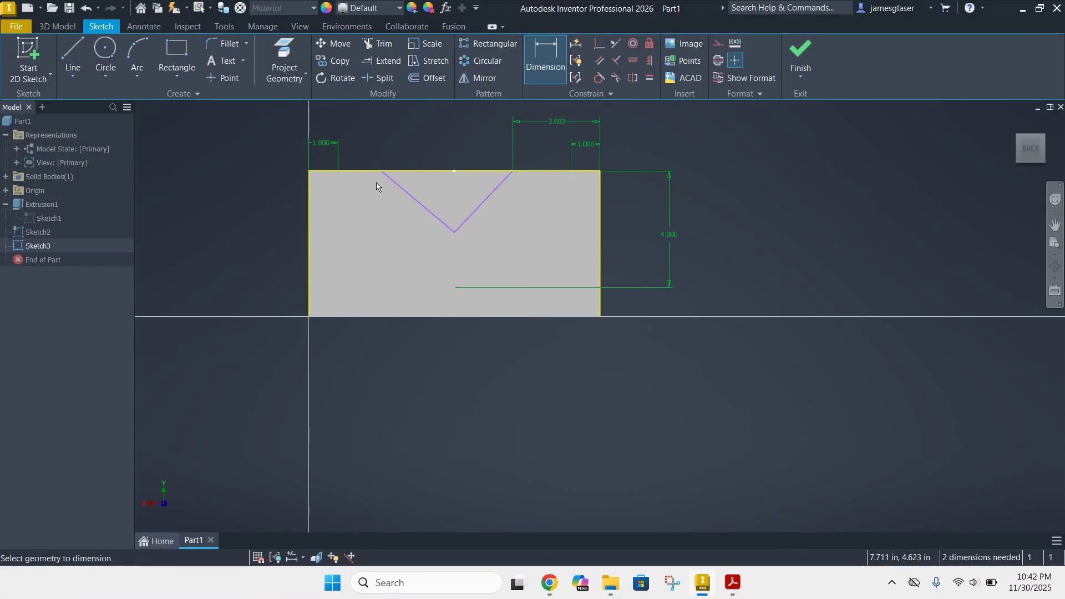
Dimension the small V's left endpoint 3 in from the back face's left edge
{"action": "left_click", "coordinate": [306, 206]}
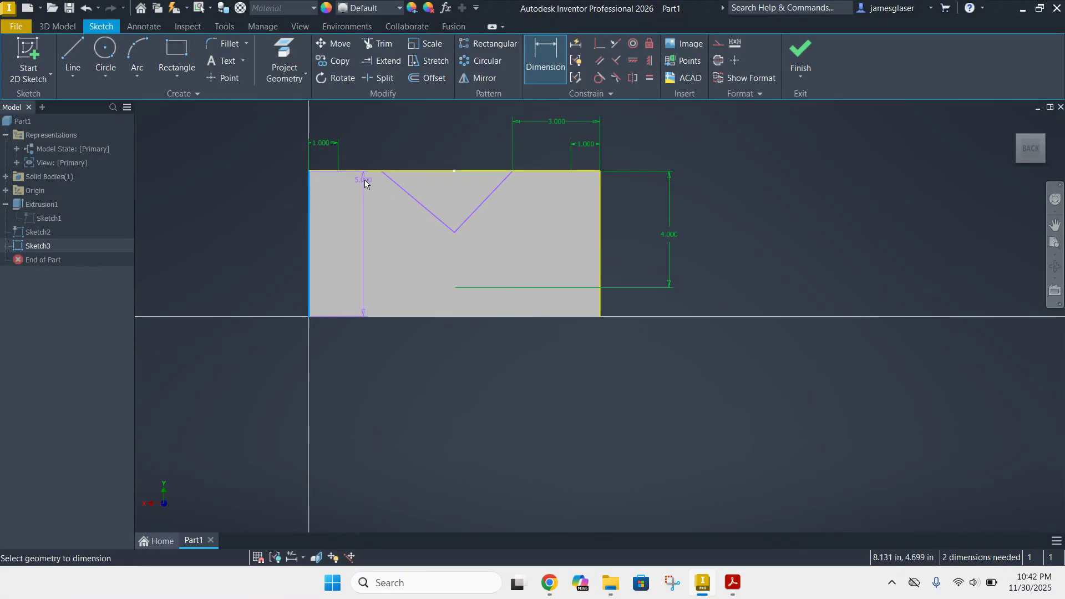
{"action": "left_click", "coordinate": [384, 174]}
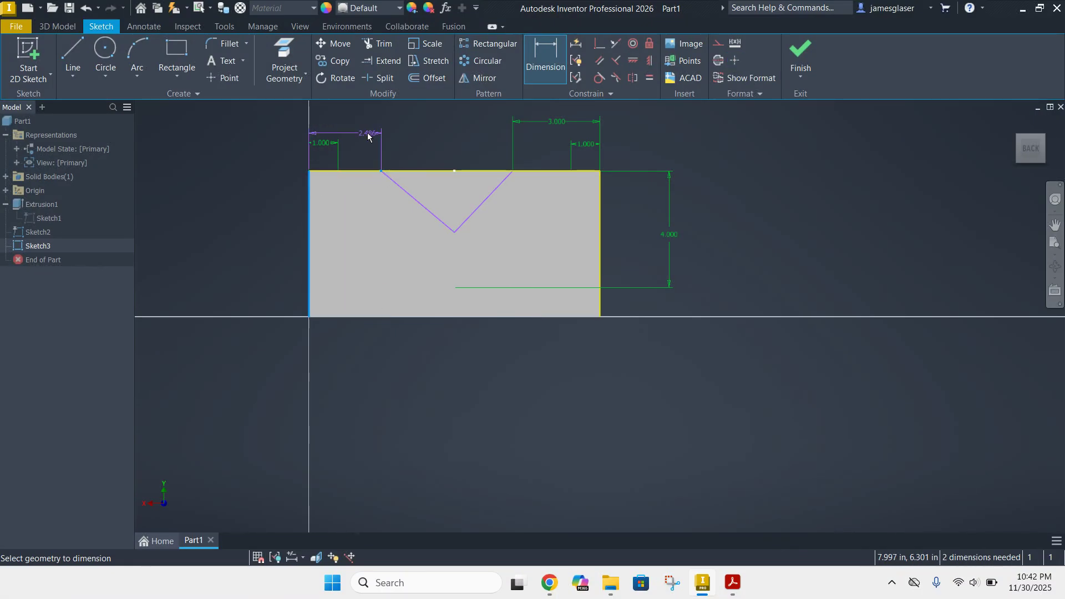
{"action": "left_click", "coordinate": [351, 121]}
{"action": "type", "text": "3"}
{"action": "key", "text": "Return"}
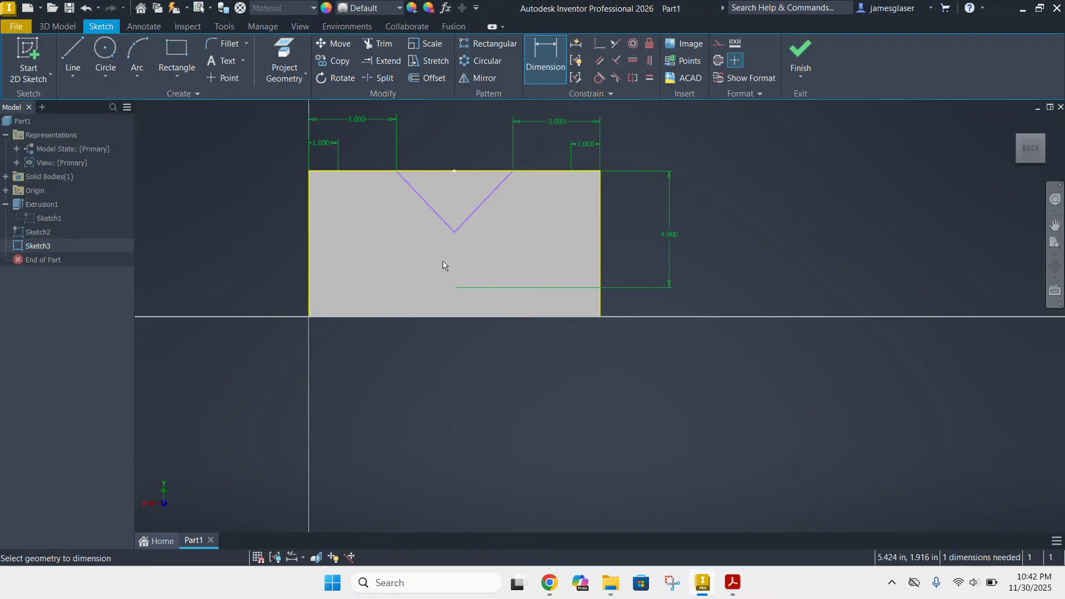
Dimension the small V's vertex 2 in below the back face's top edge and finish the sketch
{"action": "left_click", "coordinate": [456, 238]}
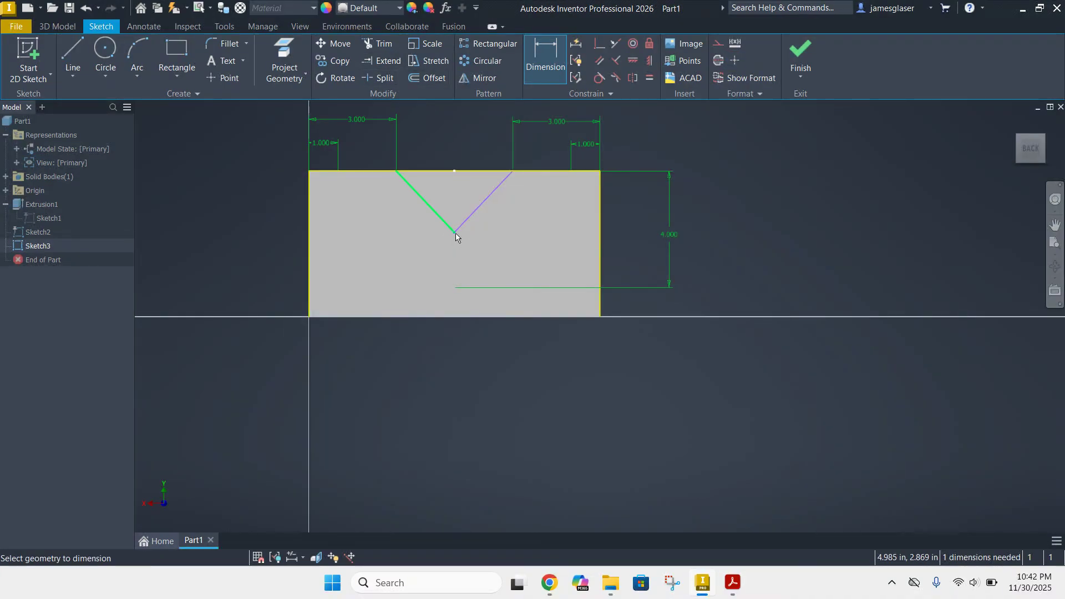
{"action": "left_click", "coordinate": [419, 175]}
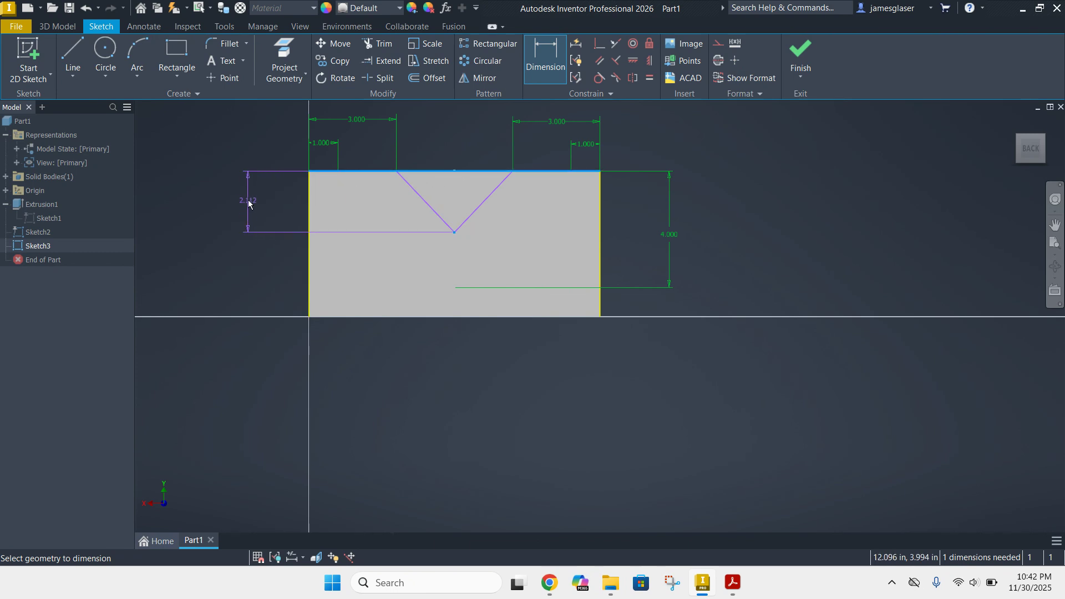
{"action": "left_click", "coordinate": [245, 200]}
{"action": "type", "text": "2"}
{"action": "key", "text": "Return"}
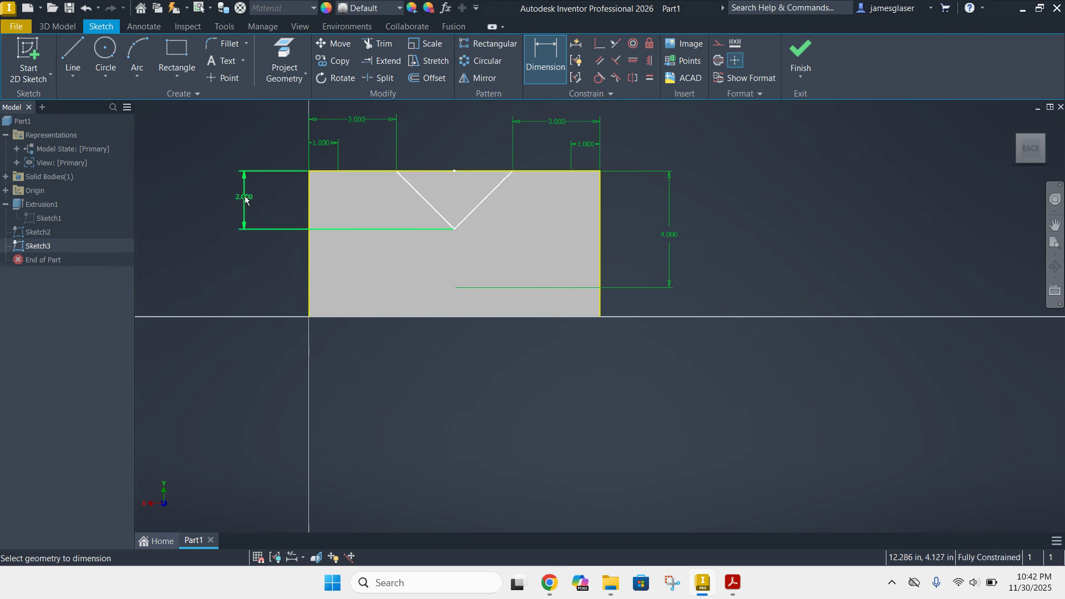
{"action": "left_click", "coordinate": [799, 52]}
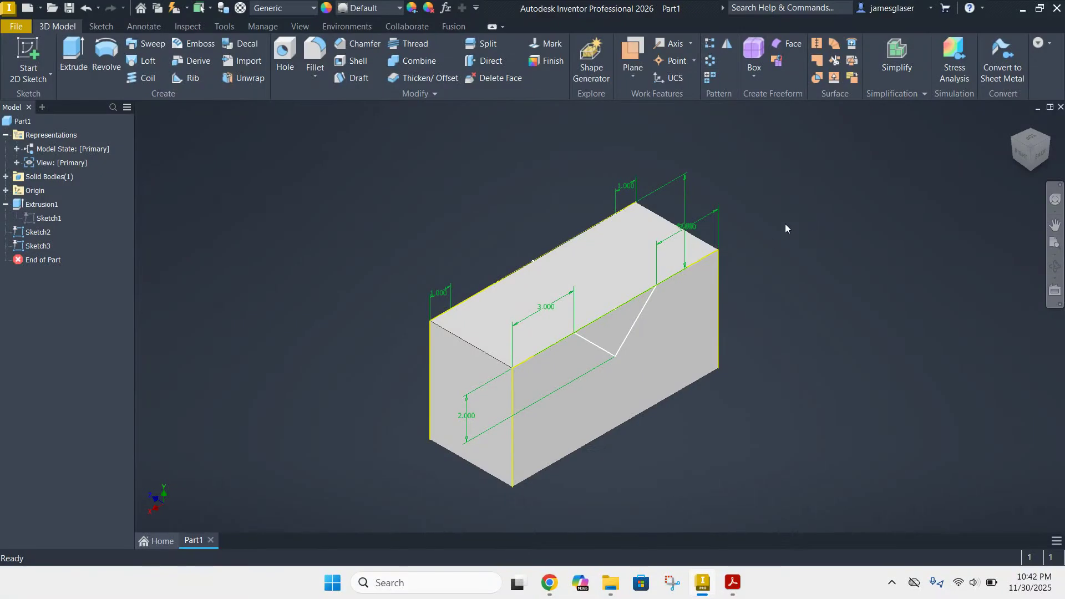
{"action": "key", "text": "e"}
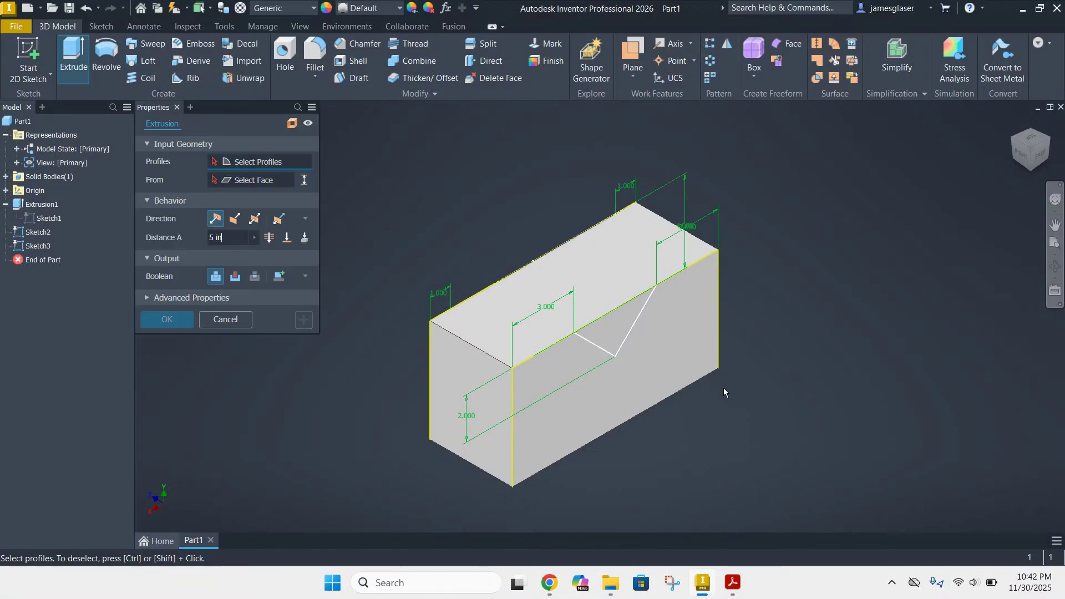
{"action": "left_click", "coordinate": [614, 335]}
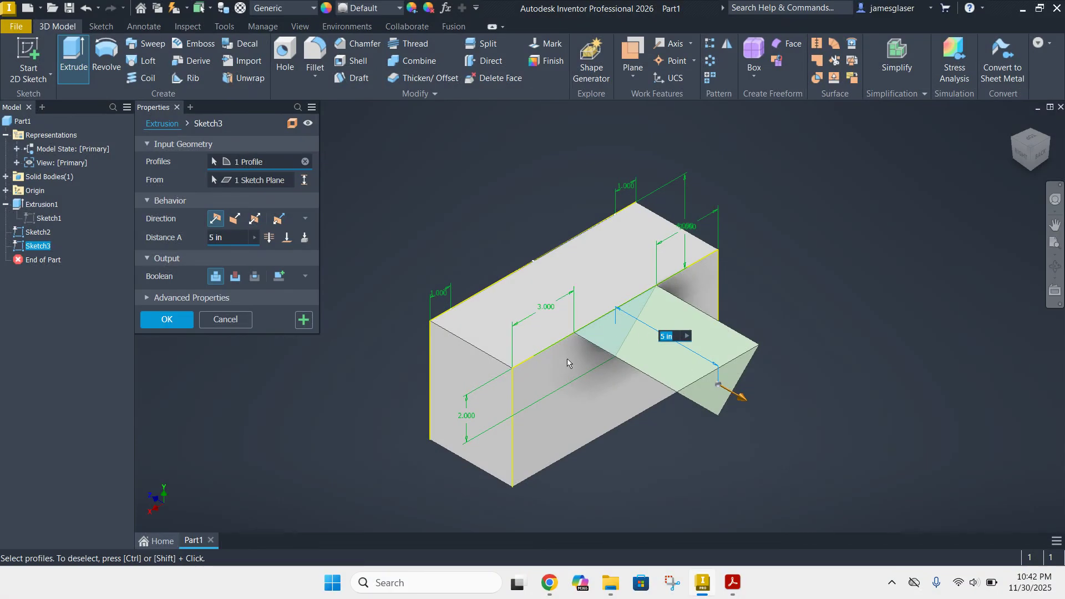
{"action": "left_click", "coordinate": [225, 320]}
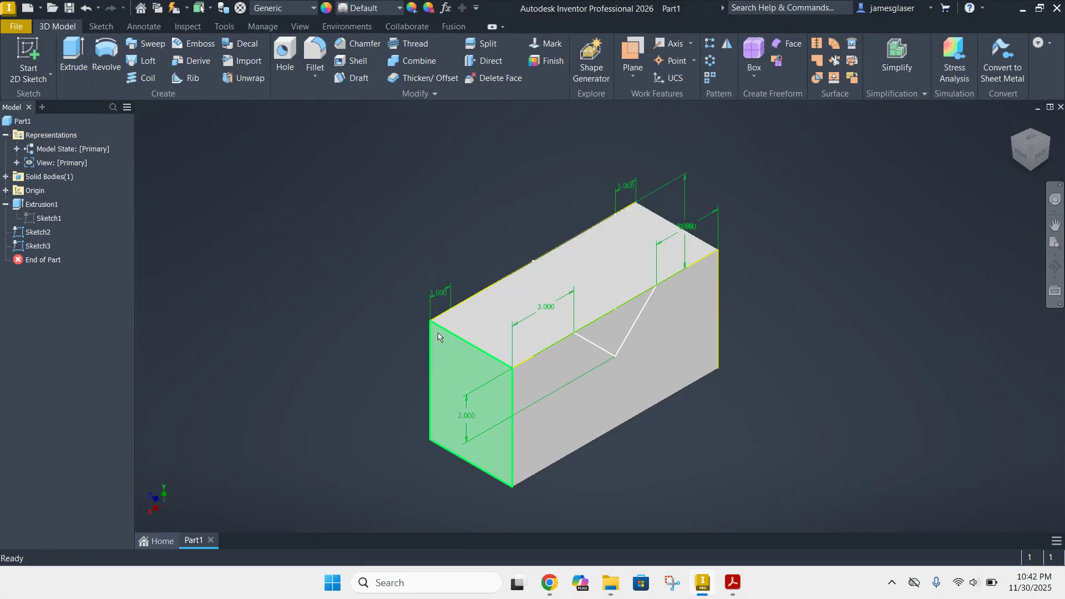
Cut the block with a solid Loft from the large V profile on the front face to the small V profile on the back face
{"action": "middle_click_drag", "start_coordinate": [411, 342], "coordinate": [540, 355], "text": "shift"}
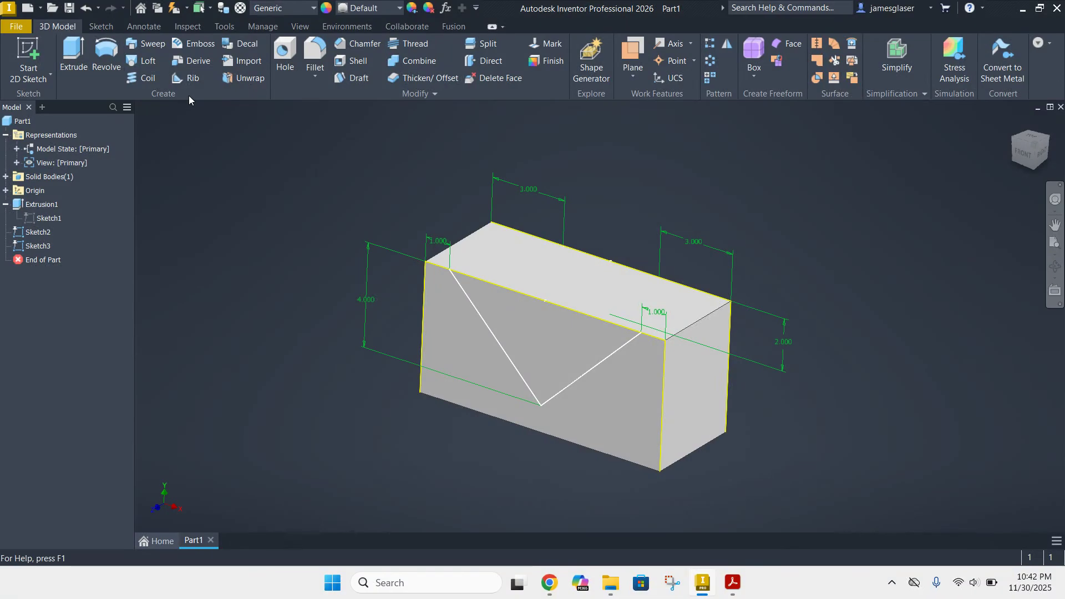
{"action": "left_click", "coordinate": [144, 59]}
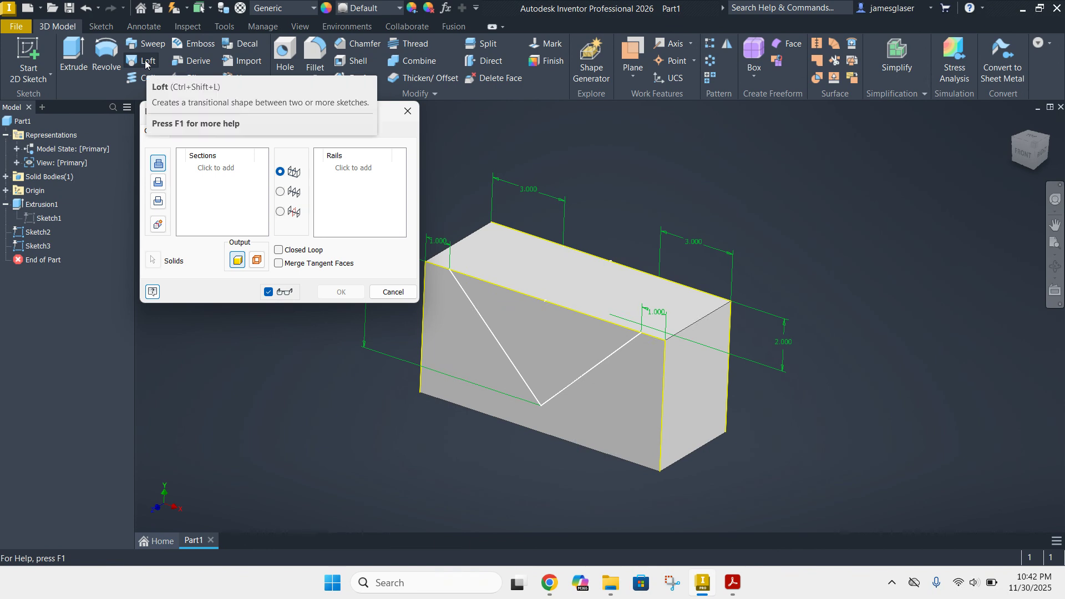
{"action": "left_click", "coordinate": [157, 183]}
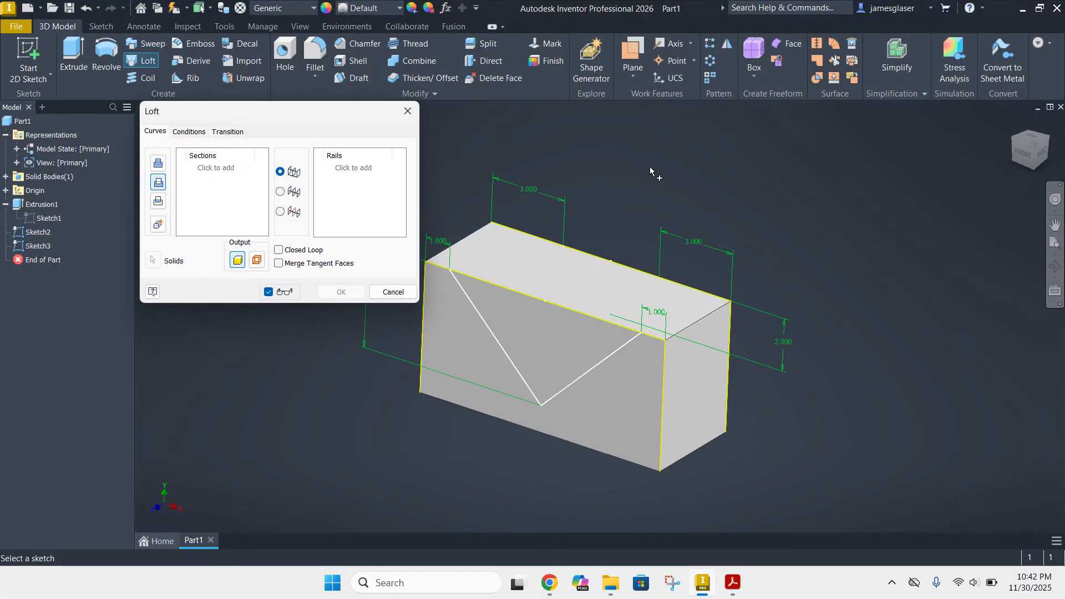
{"action": "left_click", "coordinate": [473, 307]}
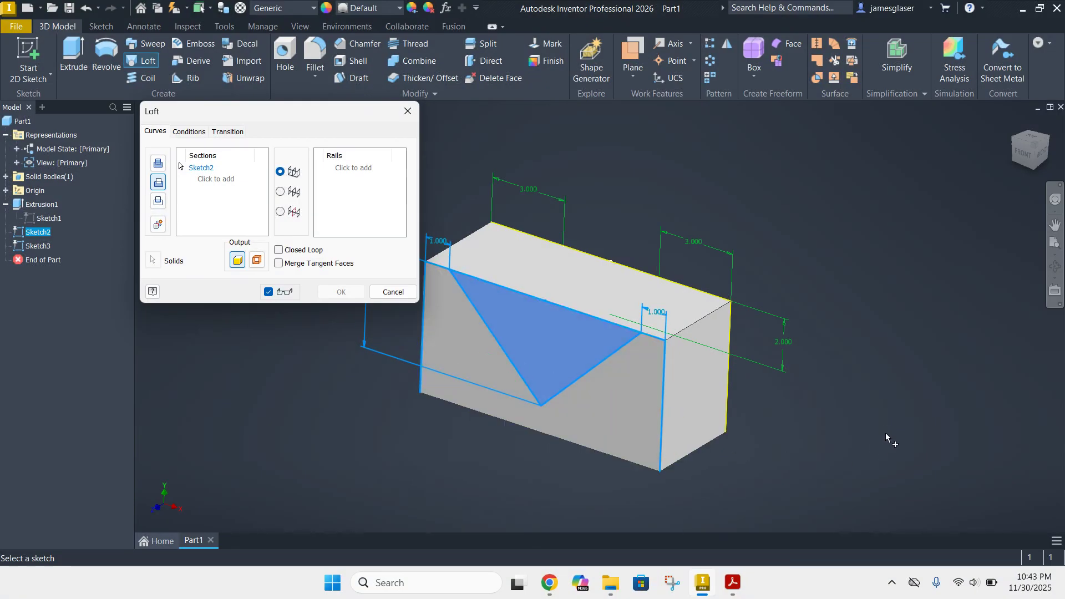
{"action": "mouse_move", "coordinate": [886, 433]}
{"action": "middle_mouse_down", "text": "shift"}
{"action": "mouse_move", "coordinate": [837, 416]}
{"action": "mouse_move", "coordinate": [713, 447]}
{"action": "middle_mouse_up", "text": "shift"}
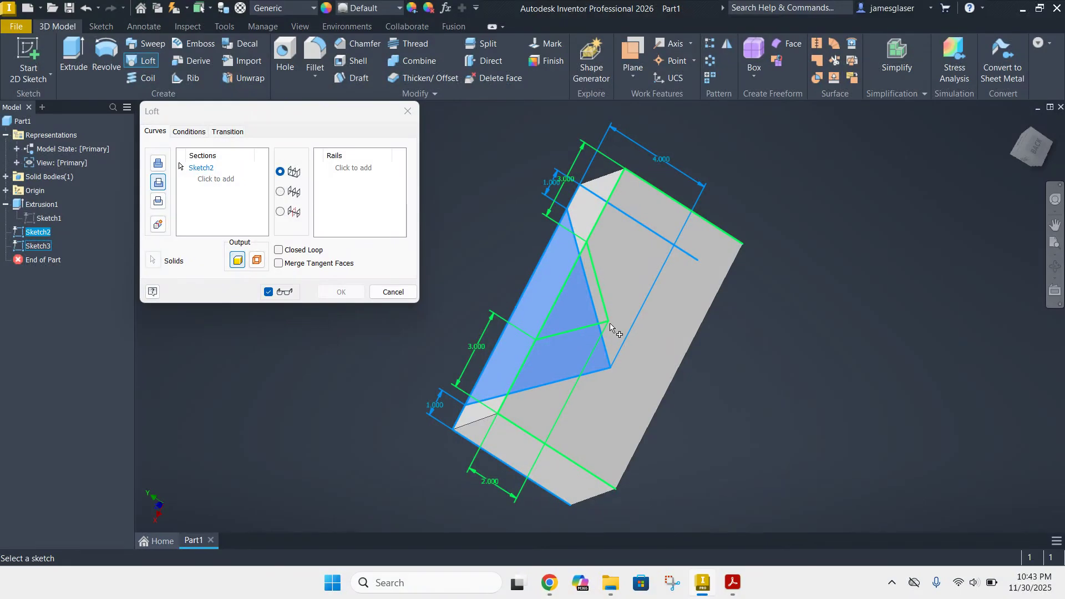
{"action": "left_click", "coordinate": [598, 279]}
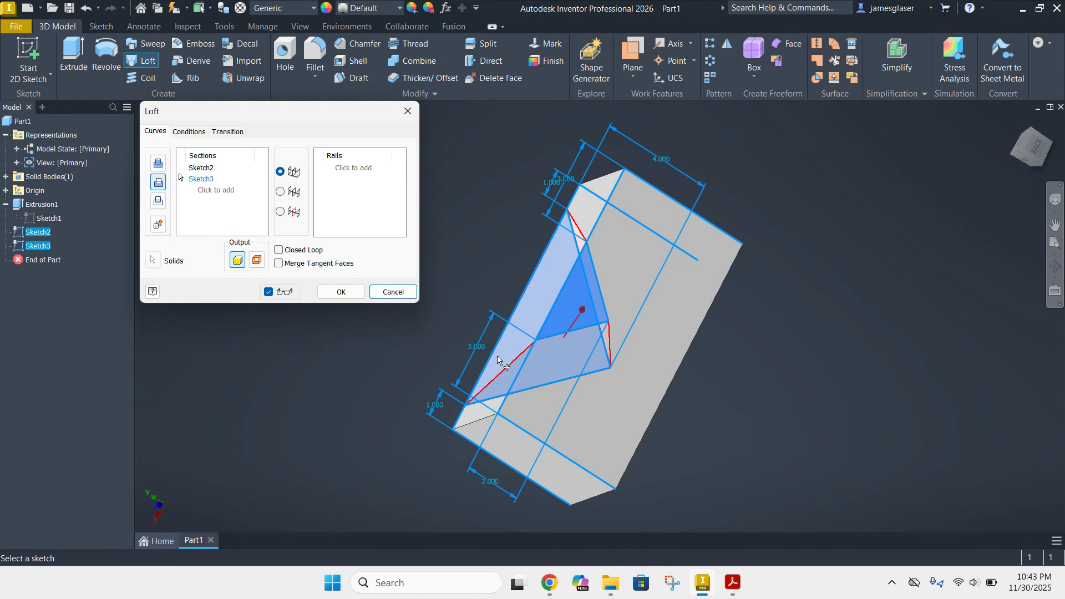
{"action": "mouse_move", "coordinate": [623, 394]}
{"action": "middle_mouse_down", "text": "shift"}
{"action": "mouse_move", "coordinate": [801, 371]}
{"action": "mouse_move", "coordinate": [817, 380]}
{"action": "middle_mouse_up", "text": "shift"}
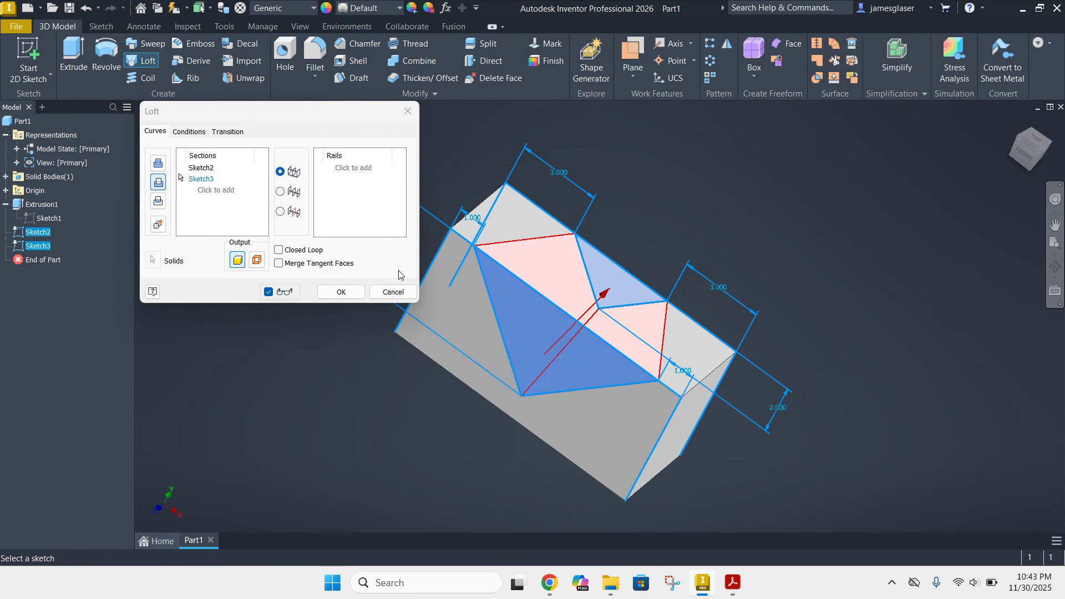
{"action": "left_click", "coordinate": [341, 292]}
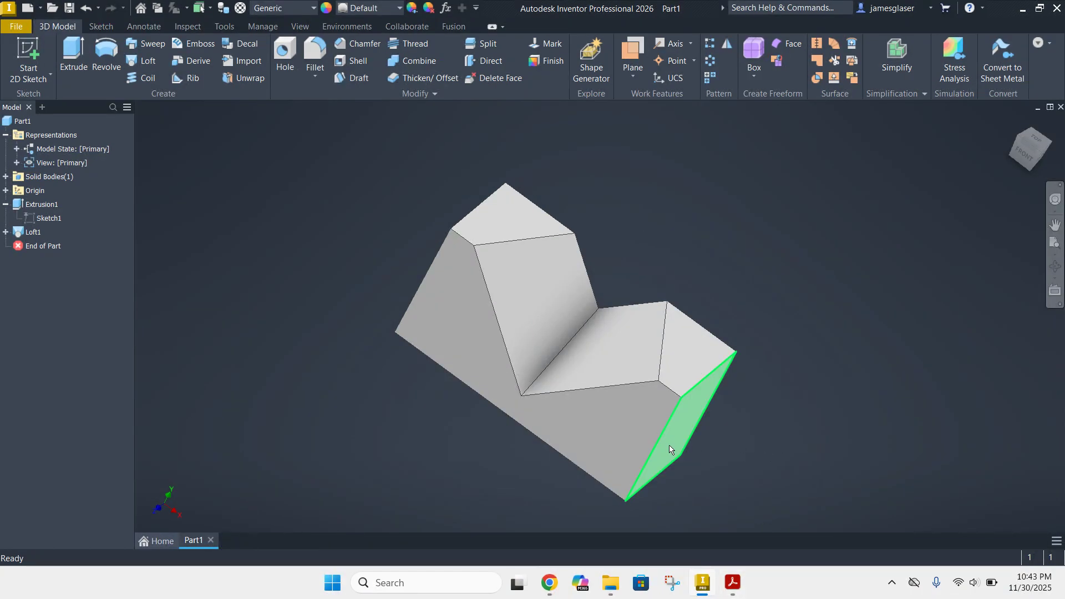
{"action": "mouse_move", "coordinate": [547, 586]}
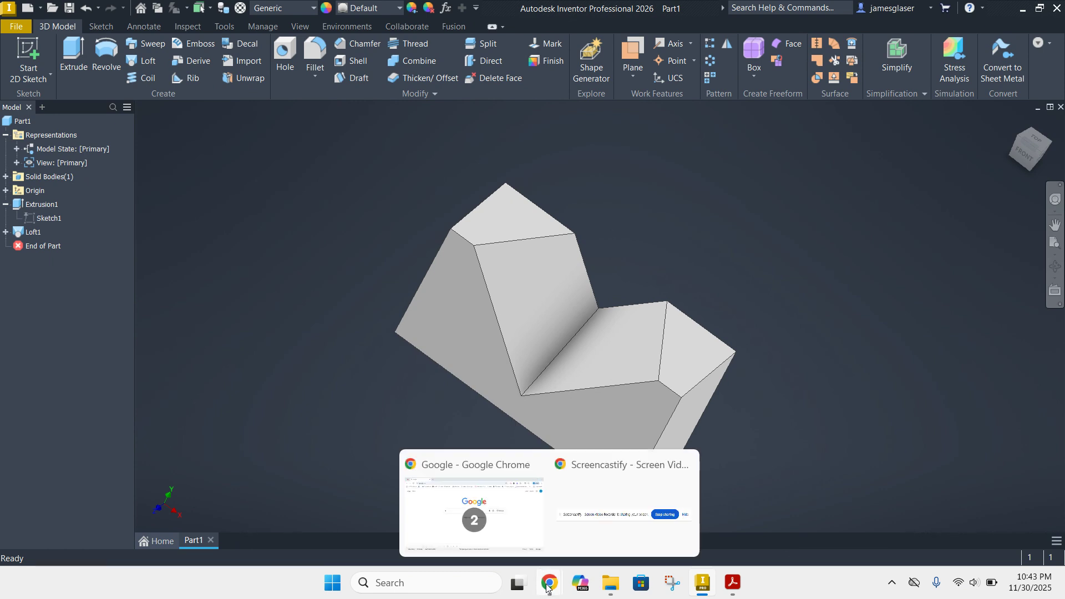
{"action": "left_click", "coordinate": [666, 521]}
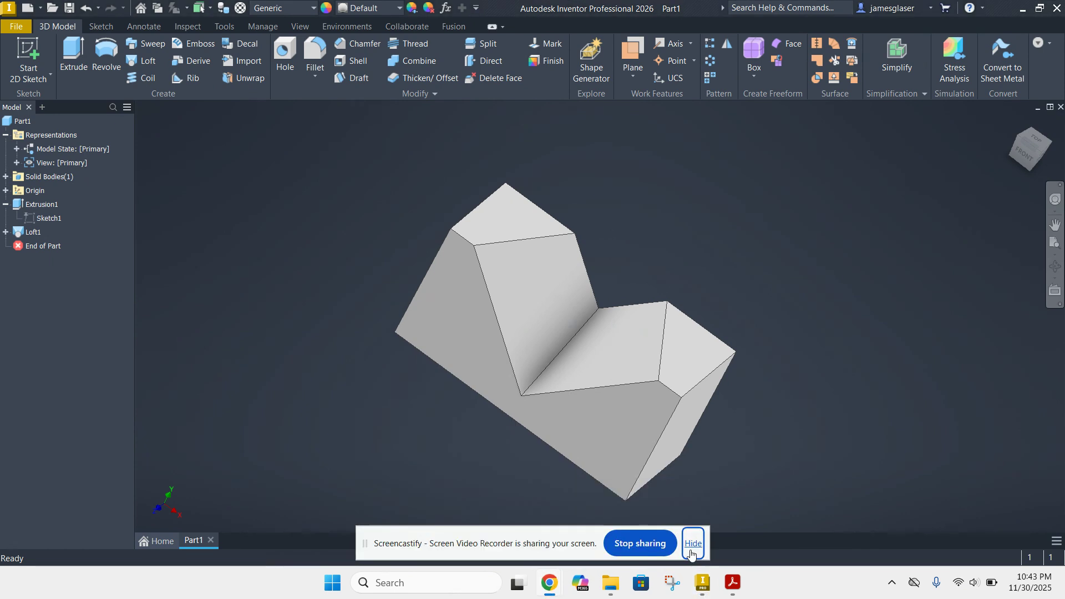